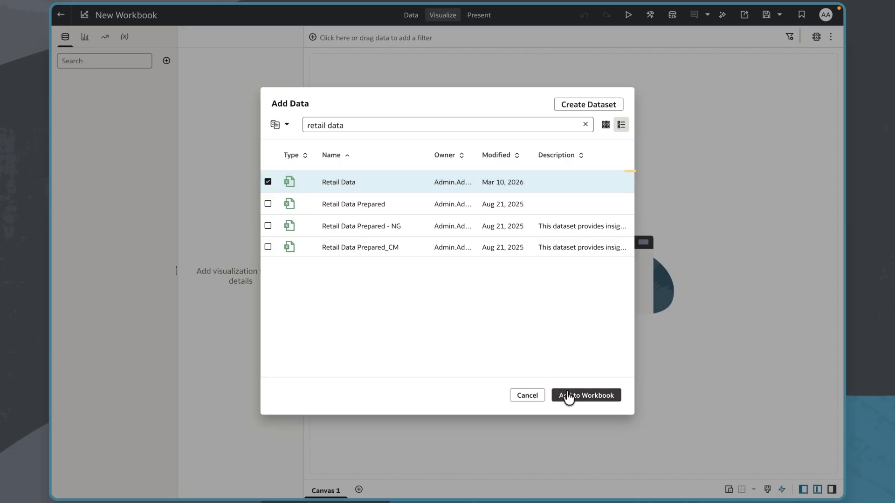
Add the Retail Data dataset to the new workbook and save the workbook as "Retail Discounts"
click(567, 394)
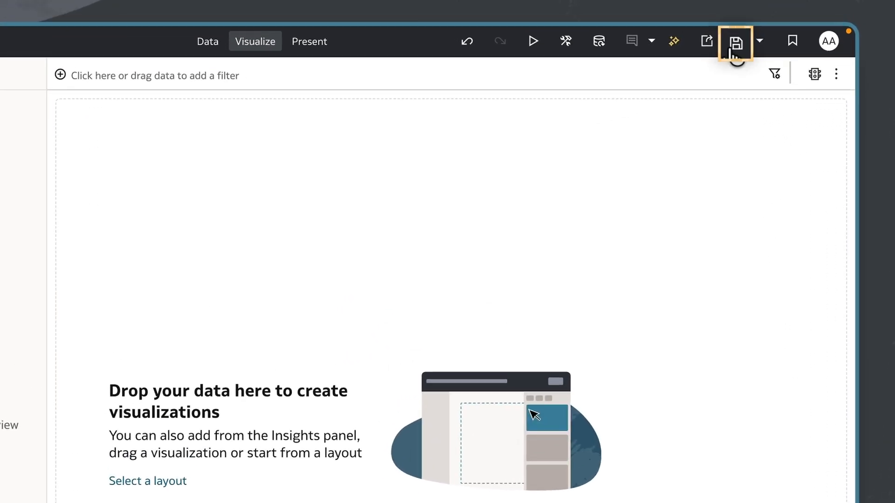
click(728, 52)
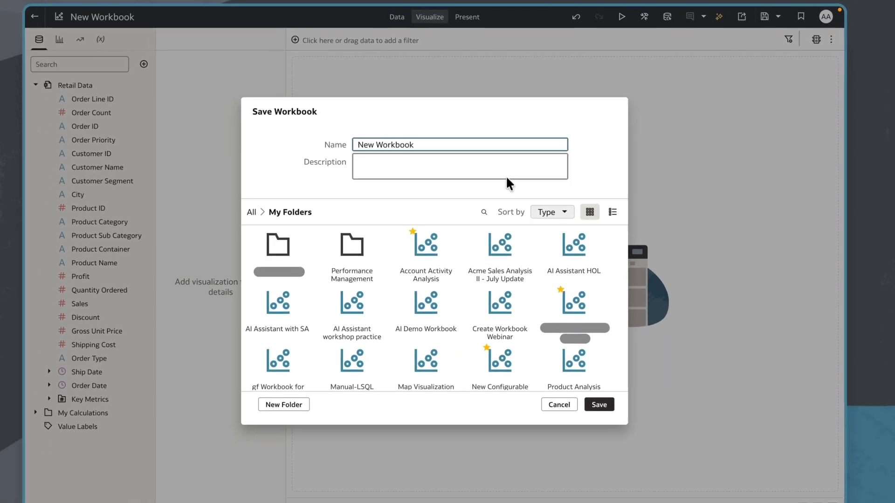
text(Retail Discounts)
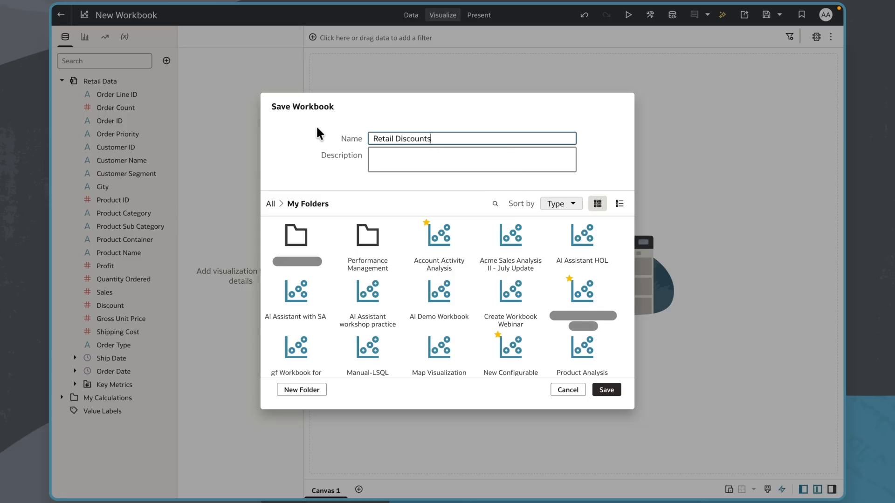
click(618, 394)
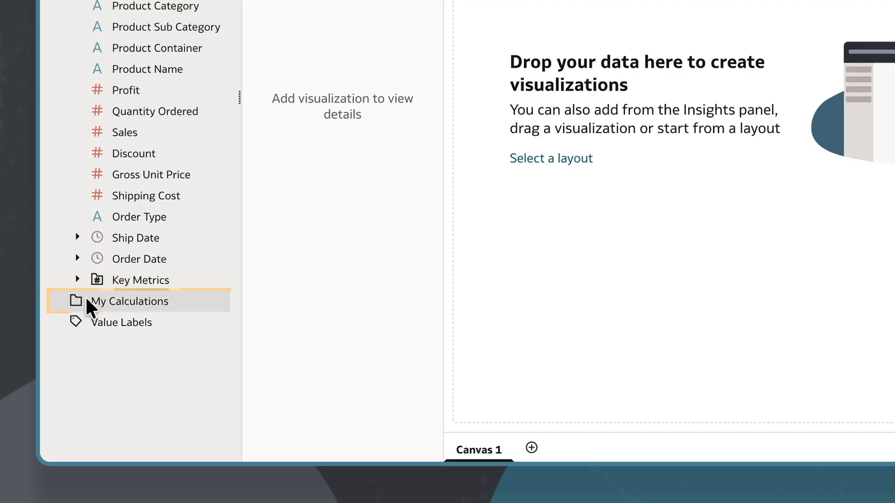
Start a new calculation under My Calculations and name it "Discounted Price"
right_click(103, 302)
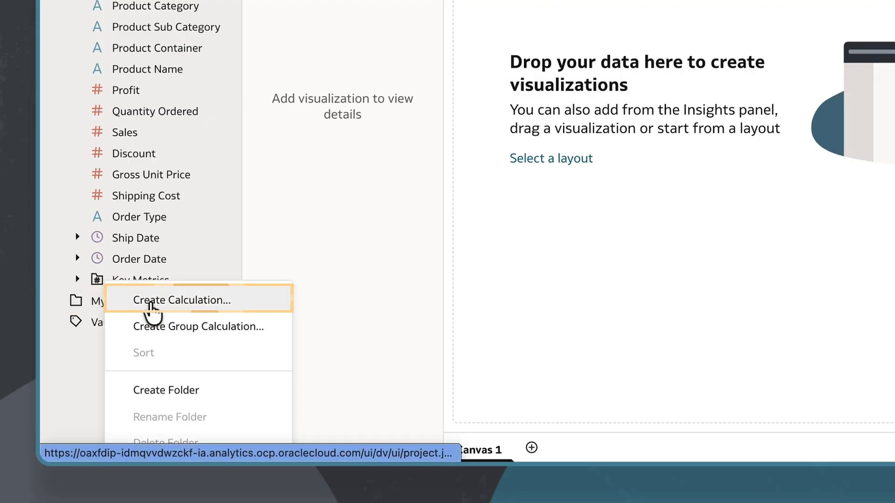
click(150, 303)
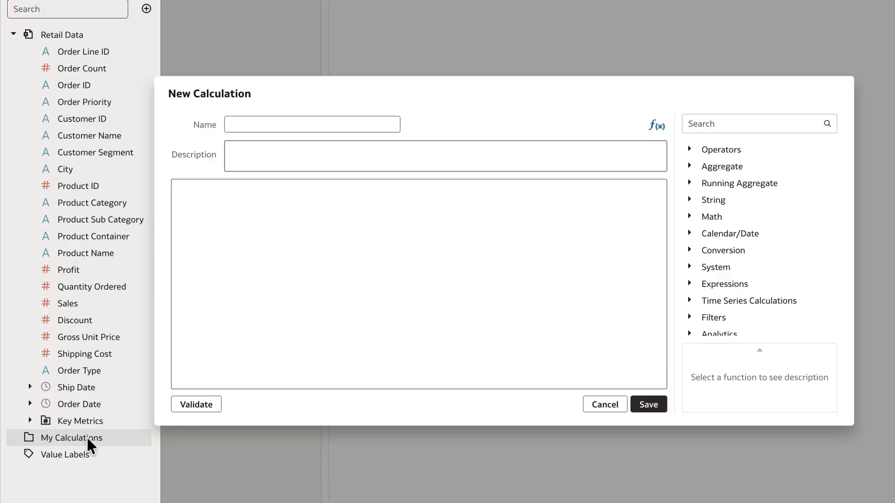
click(266, 119)
text(Discounted Price)
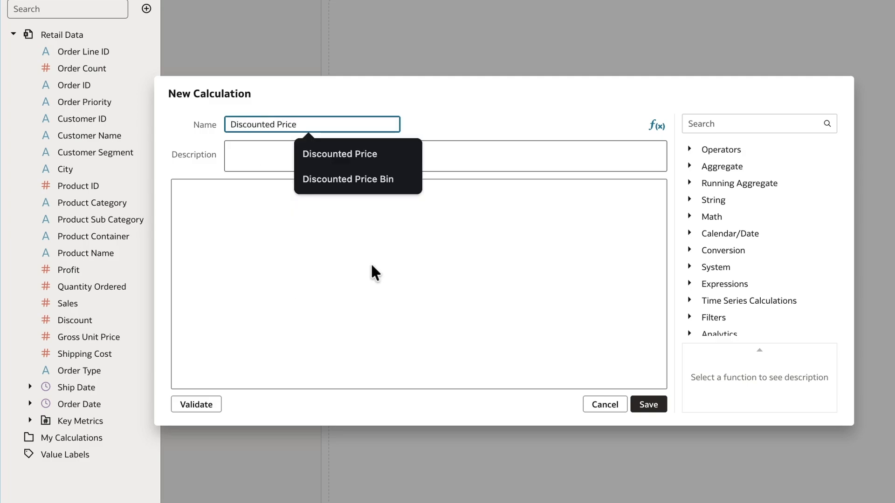
click(450, 222)
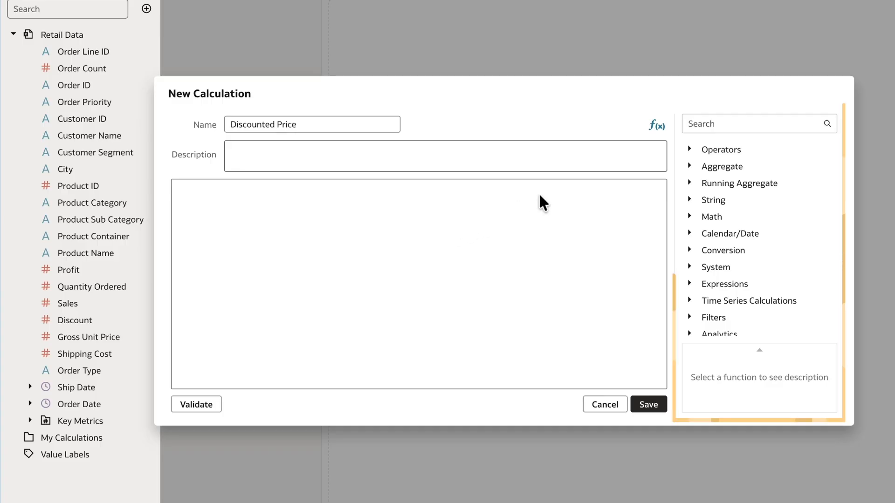
Expand the Operators function group and read the descriptions of the +, * and || operators
click(691, 149)
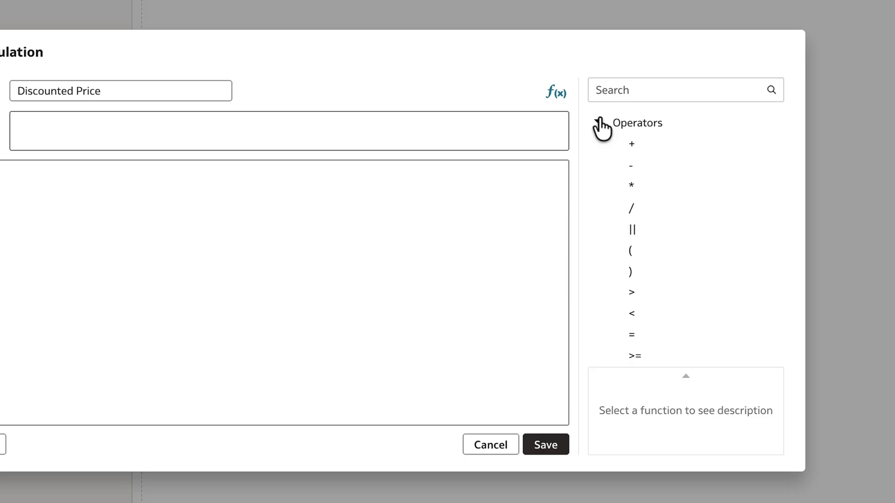
click(623, 140)
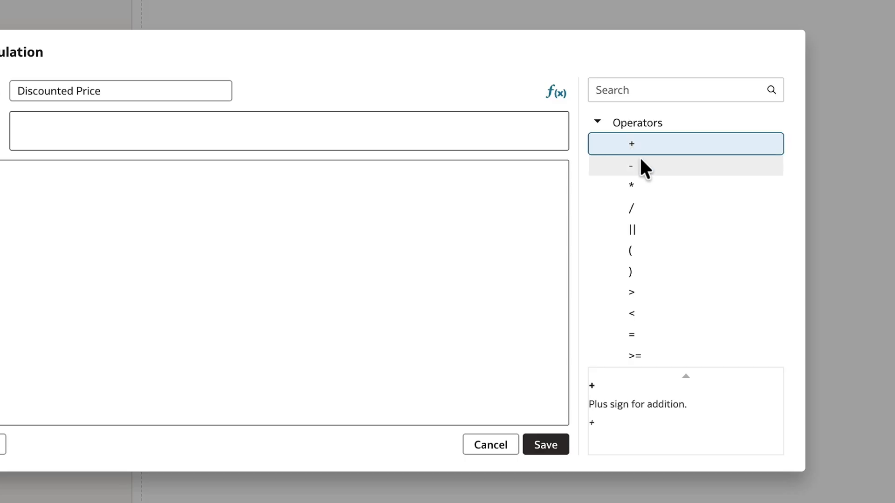
click(648, 184)
click(650, 226)
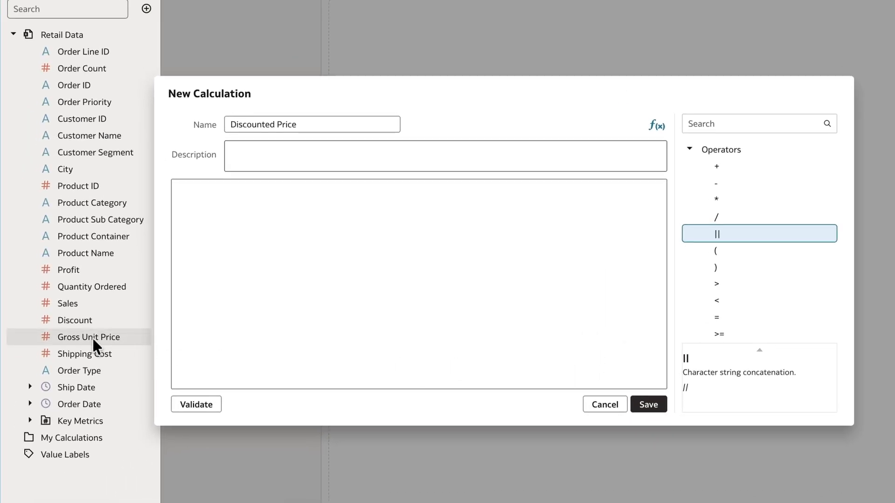
mouse_move(93, 340)
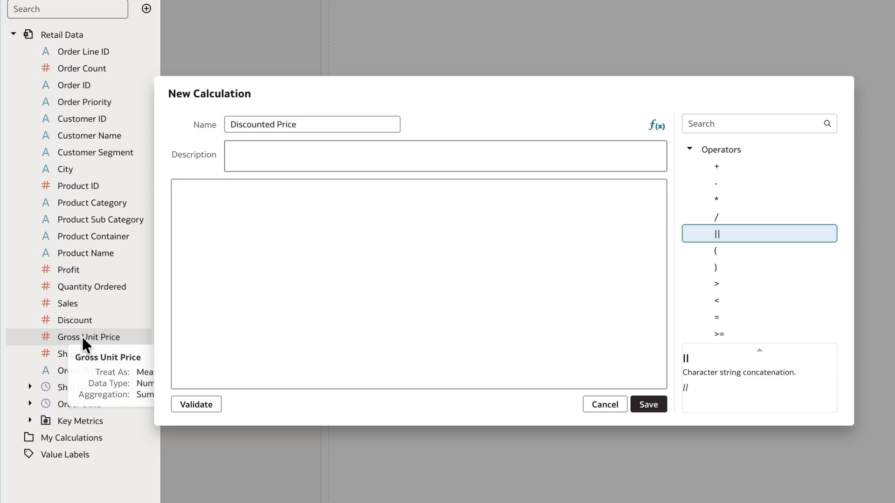
drag(82, 337, 206, 196)
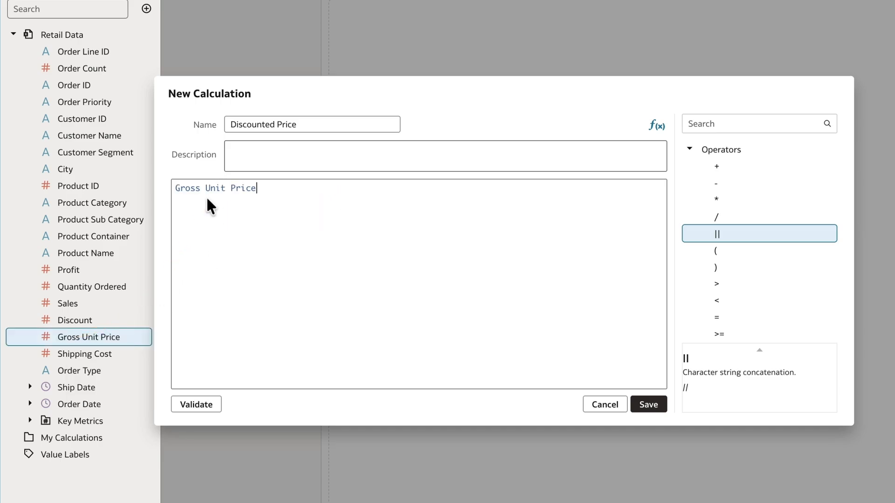
key(BackSpace)
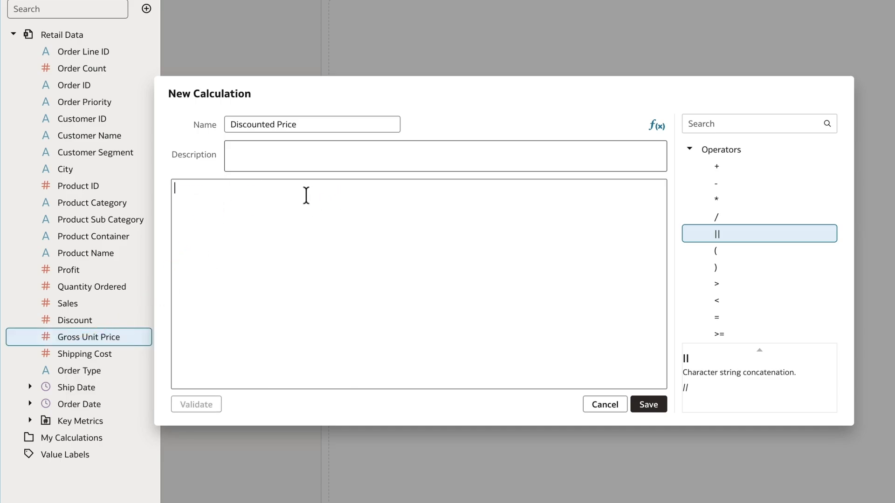
Build the calculation expression as Gross Unit Price - Discount, using the suggested Discount column from Retail Data
double_click(78, 336)
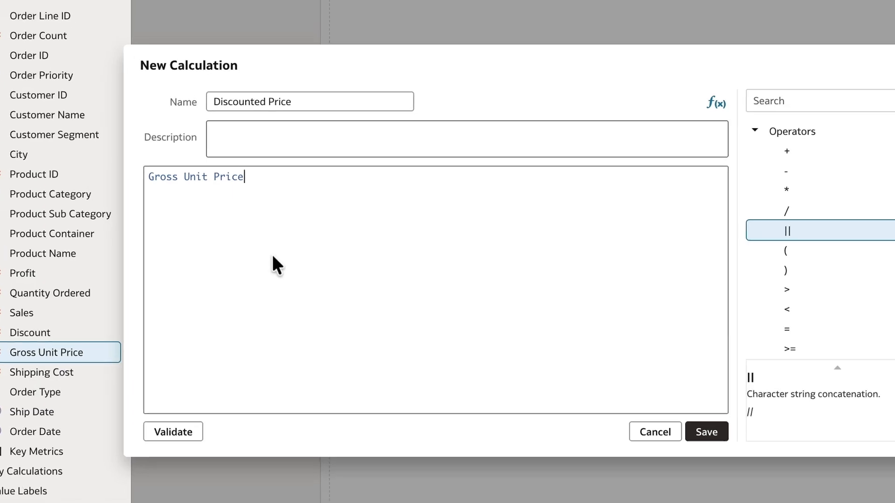
text(- disc)
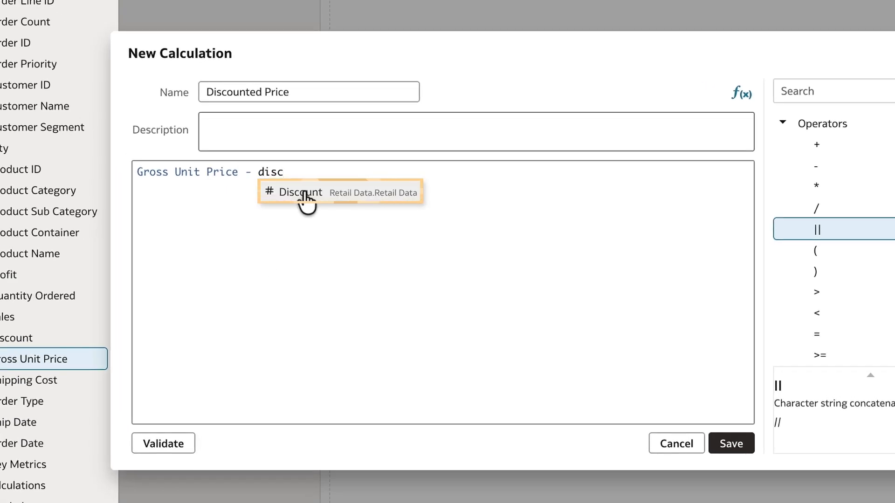
click(303, 192)
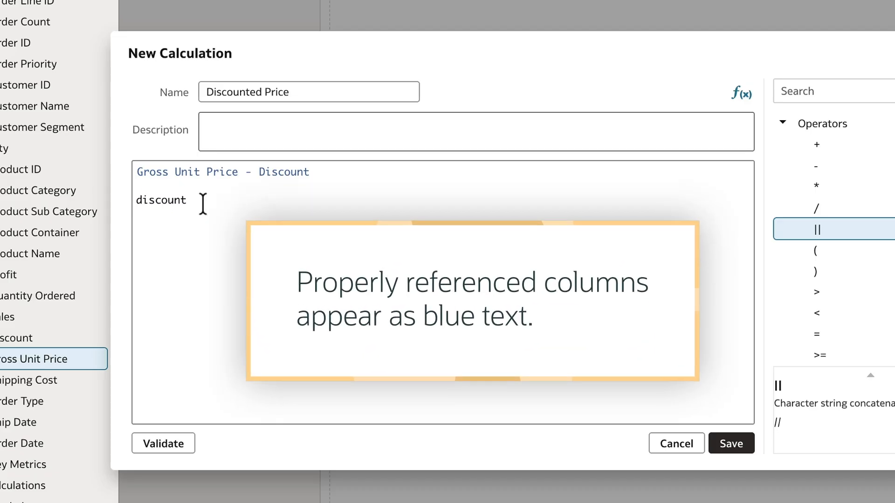
Delete the extra "discount" text and blank lines below the expression, and validate and save the calculation
drag(202, 203, 135, 201)
key(BackSpace)
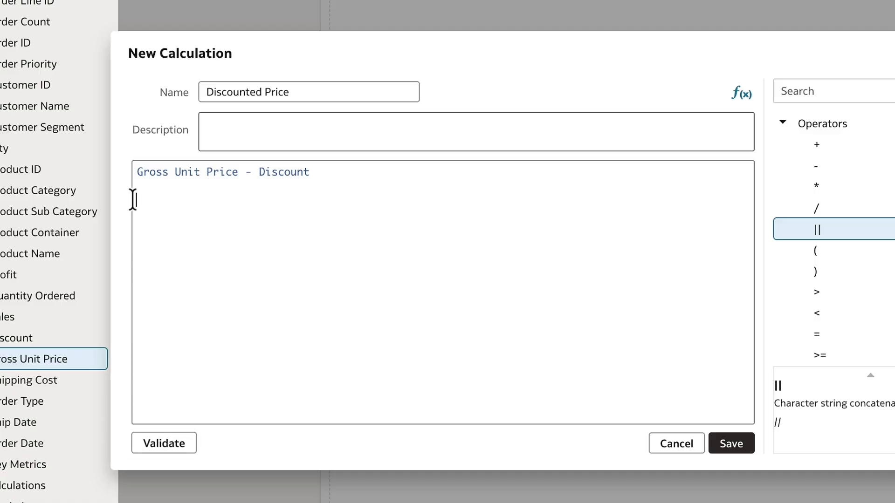
key(BackSpace)
key(BackSpace)
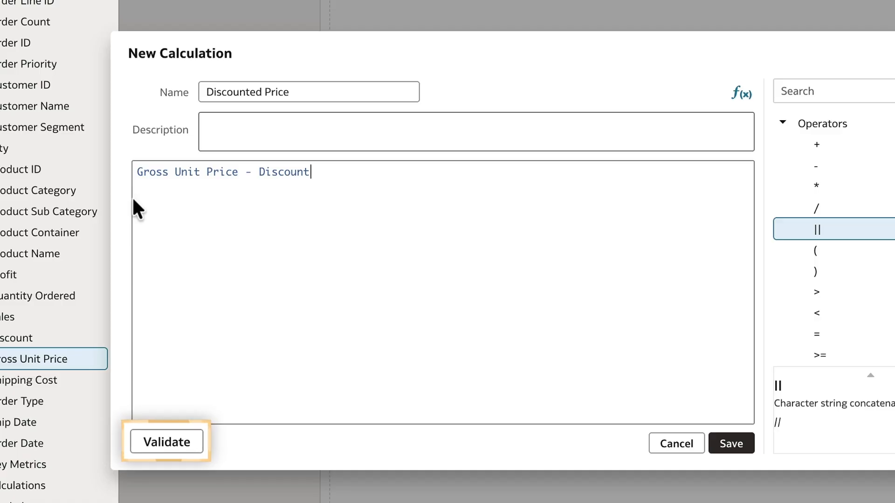
click(165, 446)
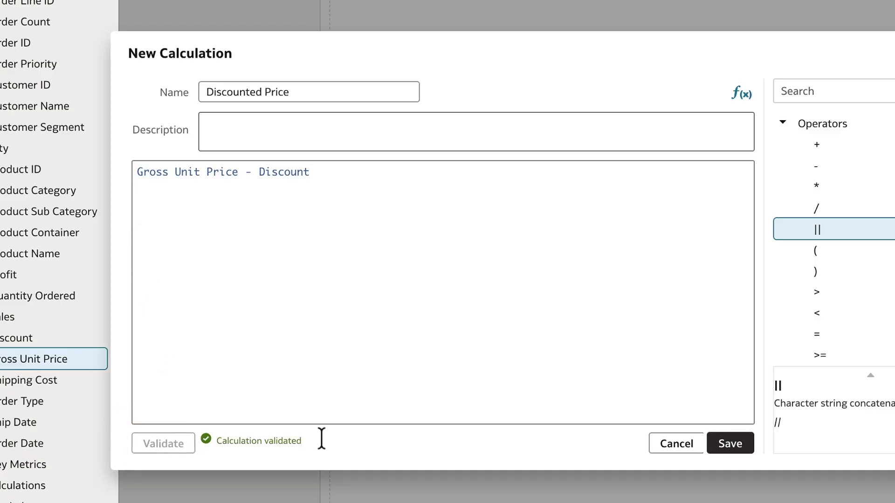
click(727, 450)
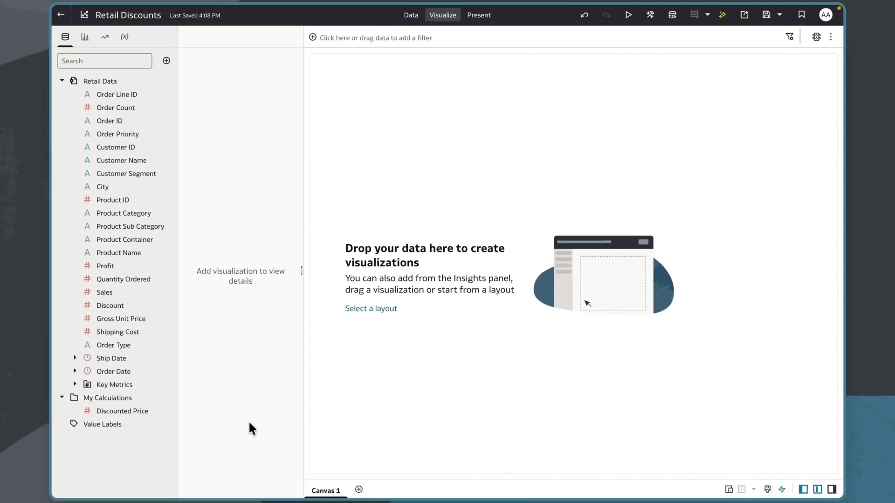
Create a Horizontal Bar visualization from Discounted Price and Product Sub Category
mouse_move(139, 393)
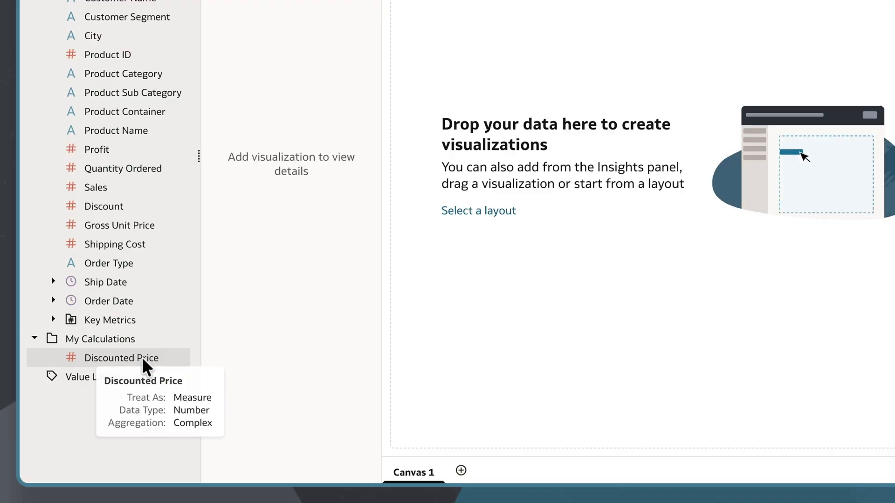
click(142, 359)
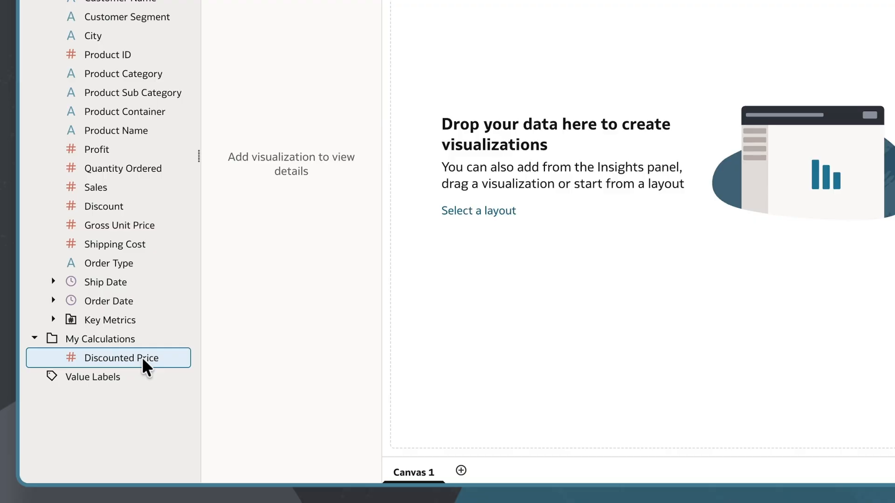
ctrl+click(138, 93)
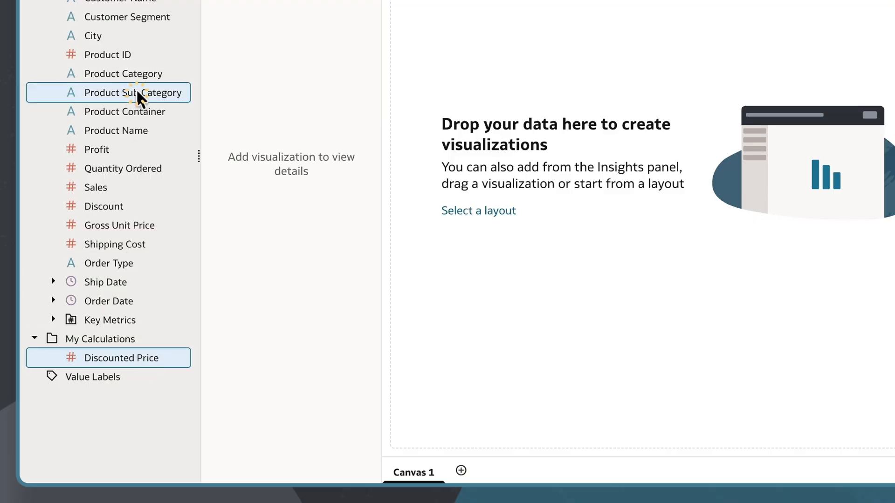
right_click(138, 93)
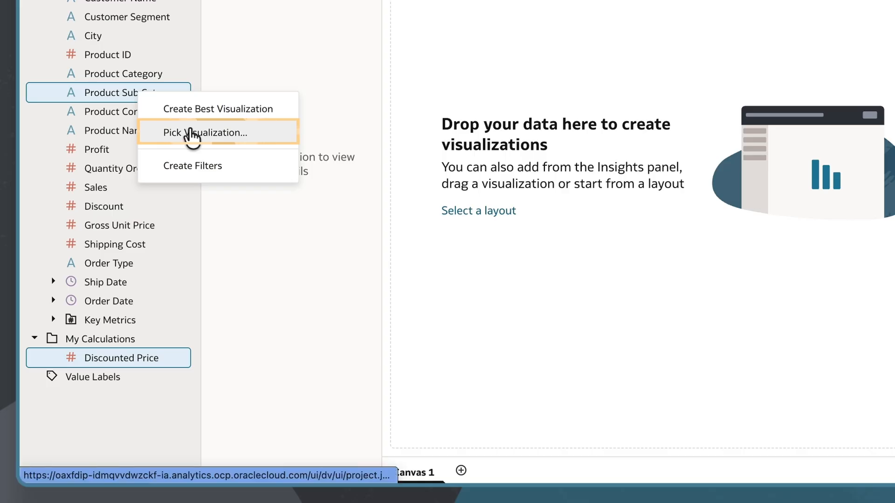
click(191, 134)
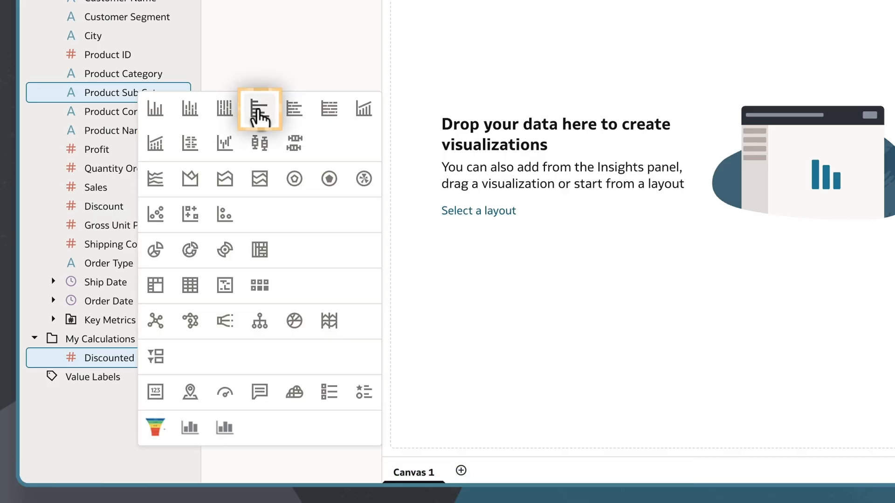
click(259, 112)
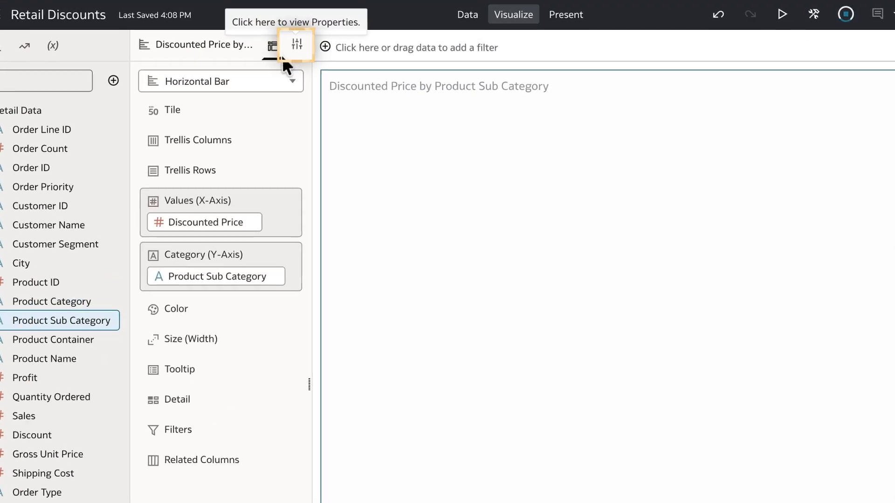
In the visualization's value properties, set Discounted Price to aggregate by Order ID
click(296, 45)
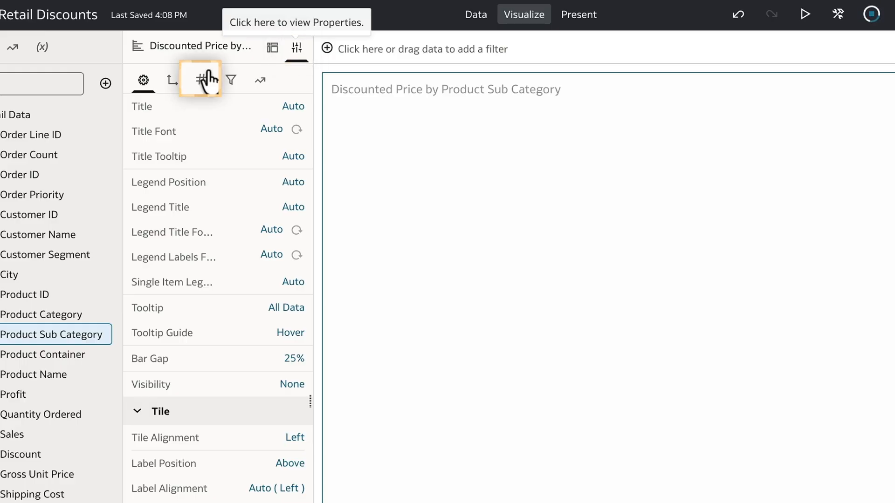
click(202, 79)
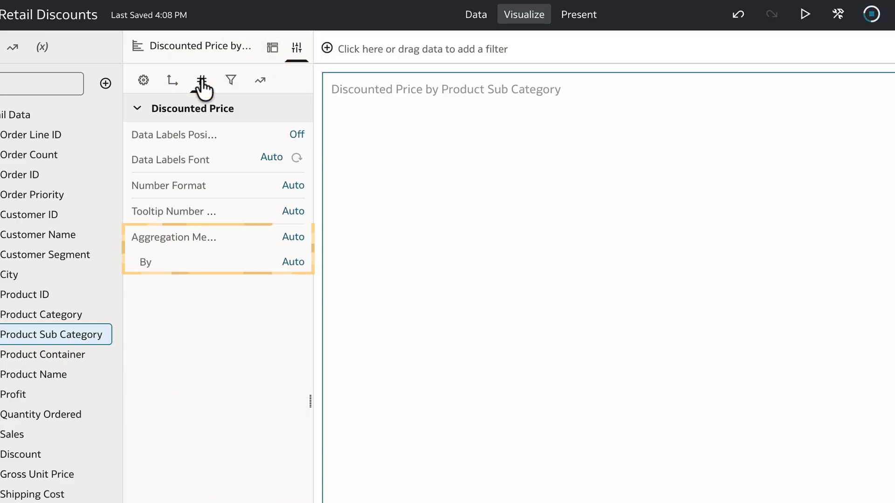
click(293, 261)
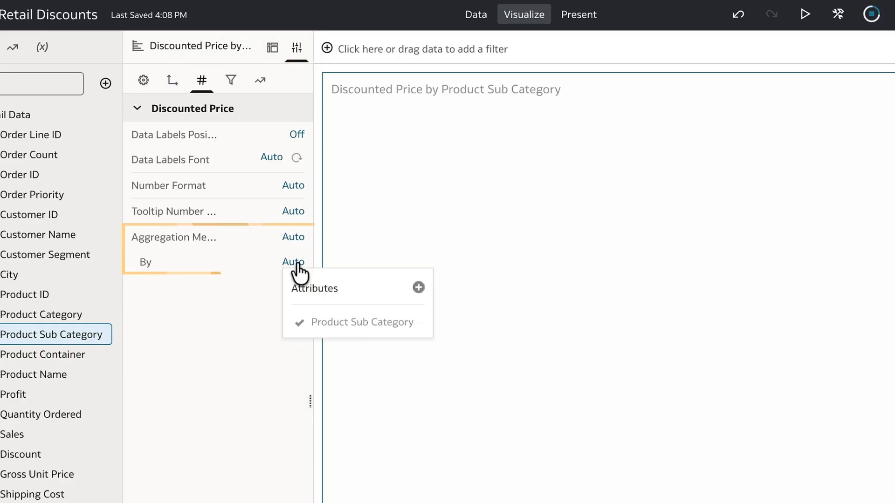
click(418, 288)
text(or)
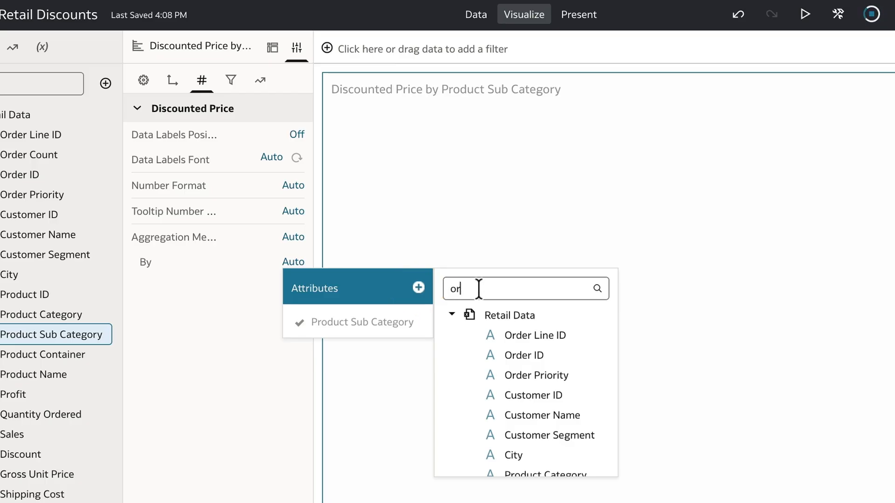
text(der)
click(535, 359)
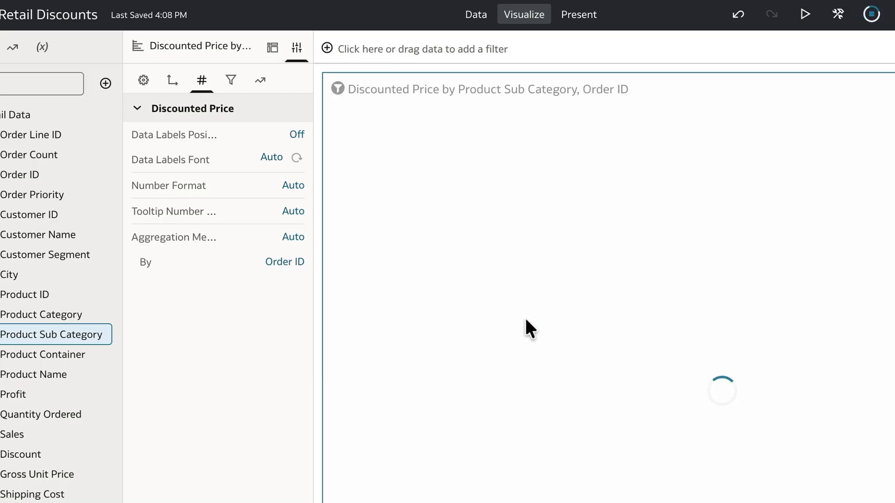
Add Product Name as another attribute that Discounted Price is aggregated by
click(295, 262)
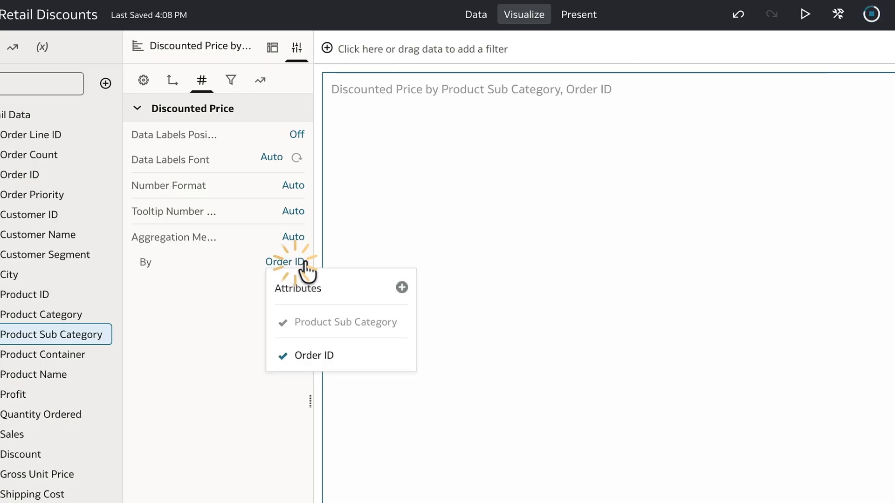
click(402, 288)
text(produc)
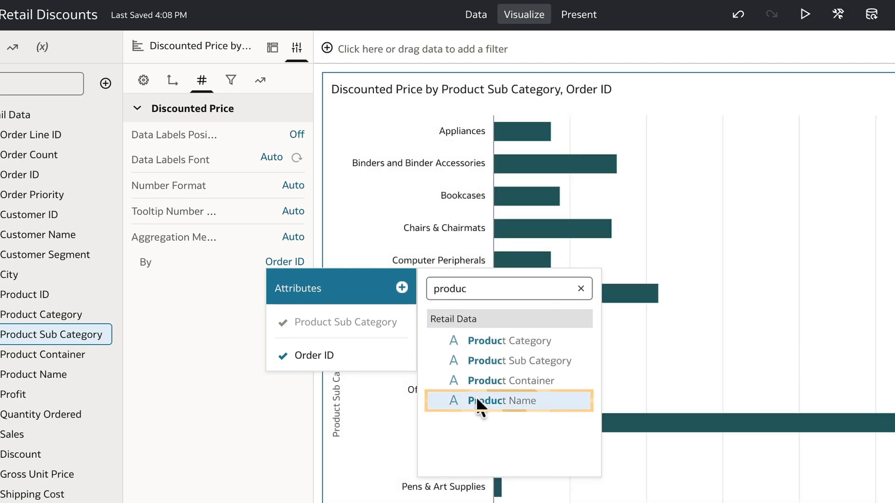
click(477, 396)
Set the aggregation method of Discounted Price in the visualization to Average
click(294, 238)
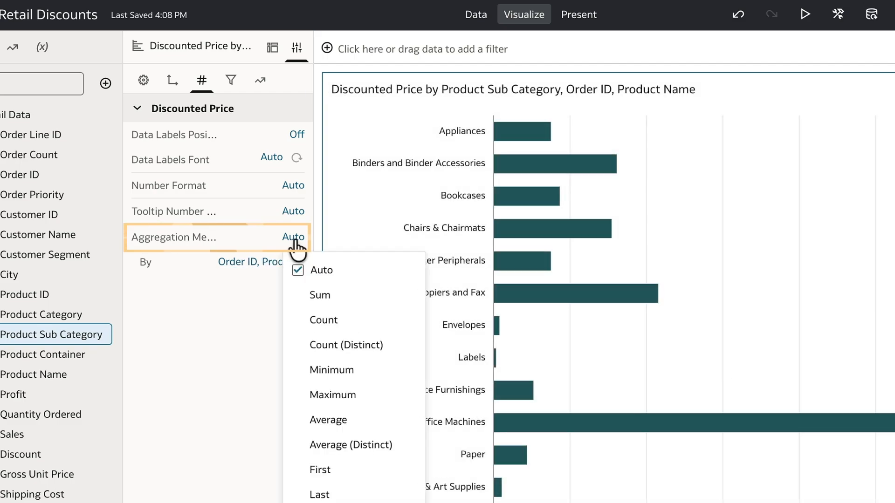
click(337, 421)
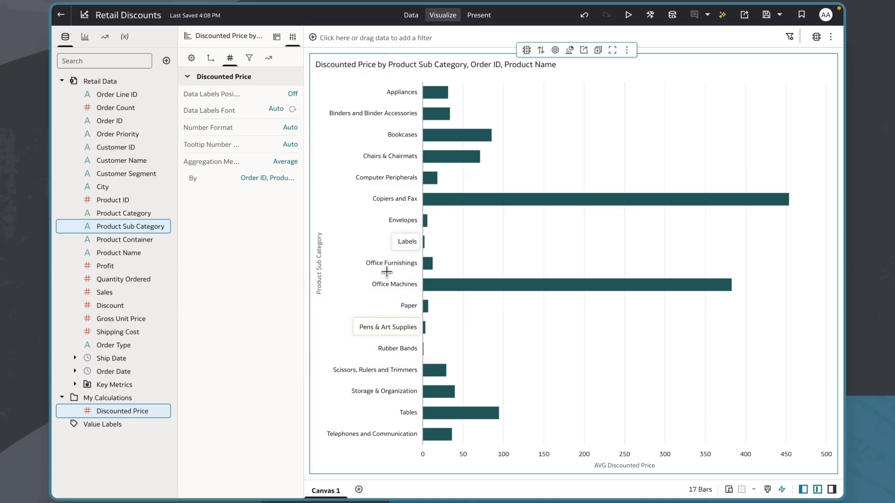
mouse_move(426, 205)
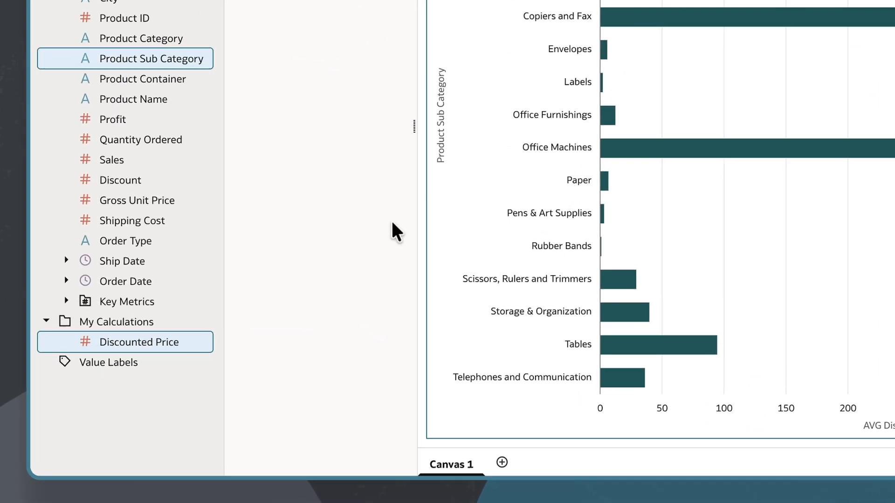
Start a new calculation under My Calculations and expand the Aggregate functions
right_click(147, 317)
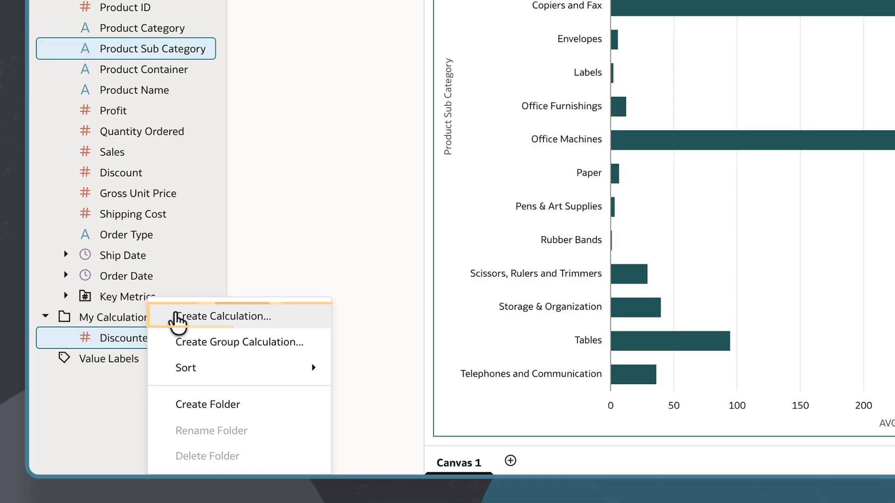
click(177, 317)
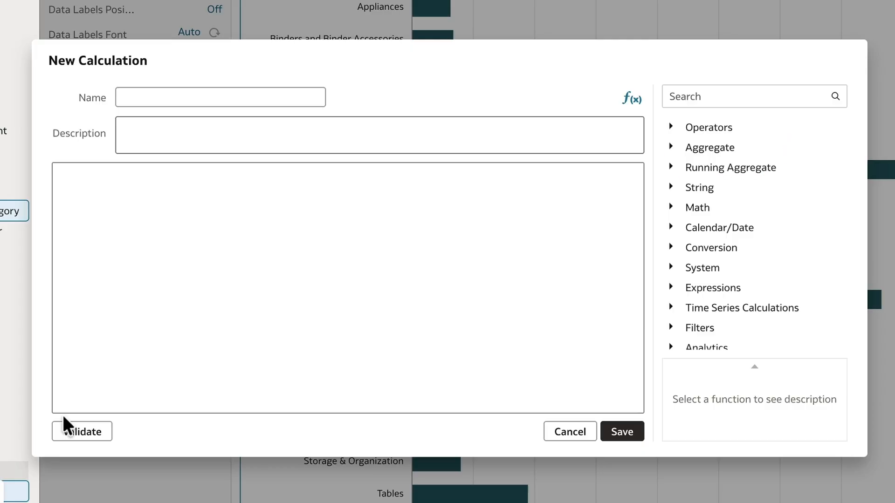
click(671, 147)
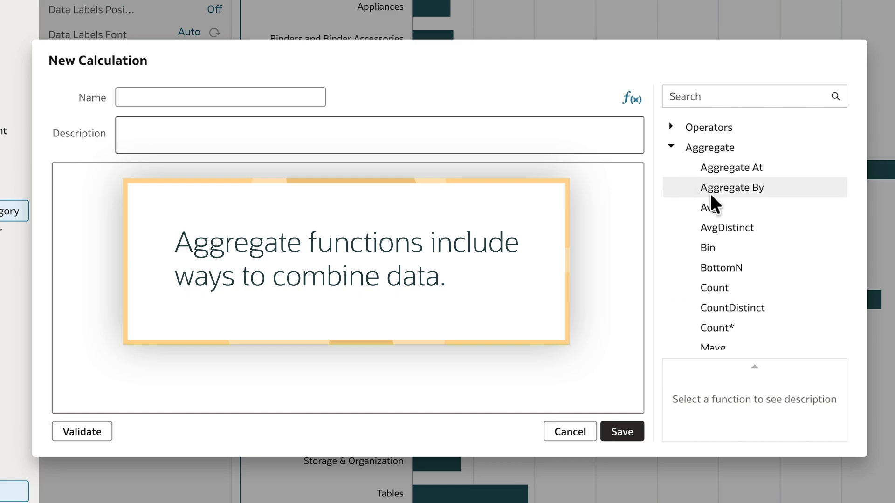
Examine the Aggregate functions, checking Count, Median and Percentile, and read the full description of Percentile
scroll(710, 194, down, 1)
click(712, 242)
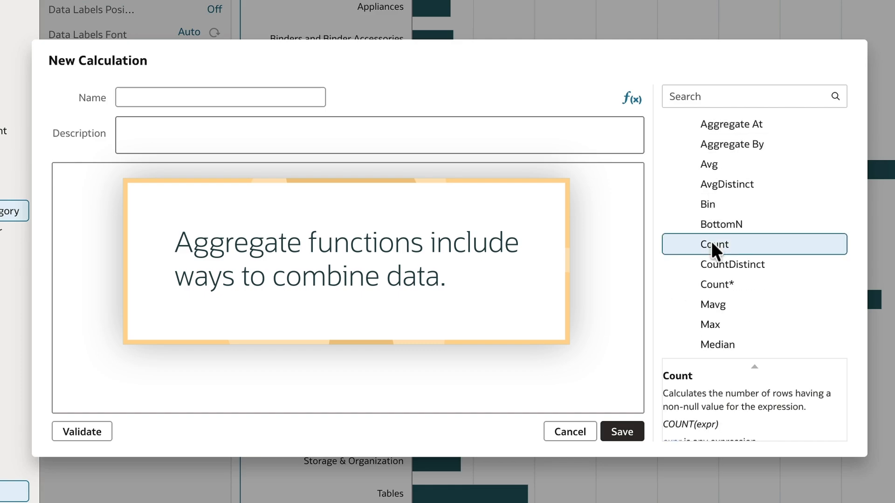
click(734, 261)
scroll(735, 265, down, 1)
click(730, 281)
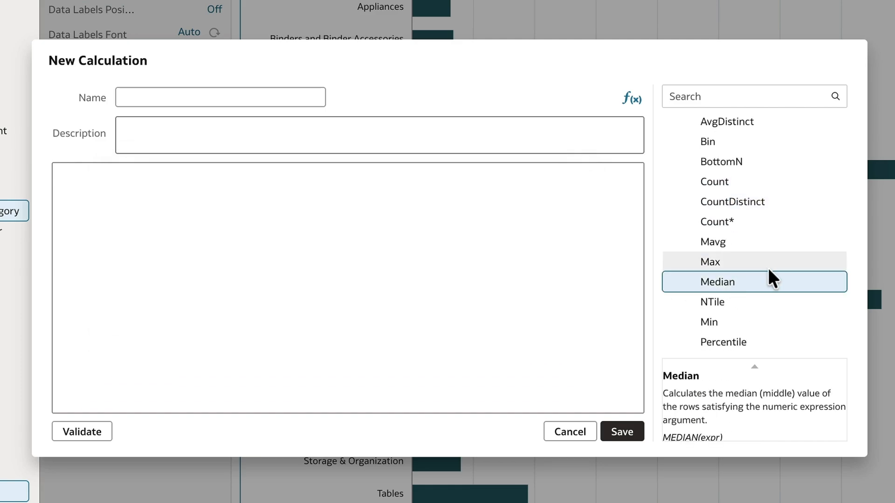
scroll(769, 275, down, 1)
scroll(769, 270, down, 1)
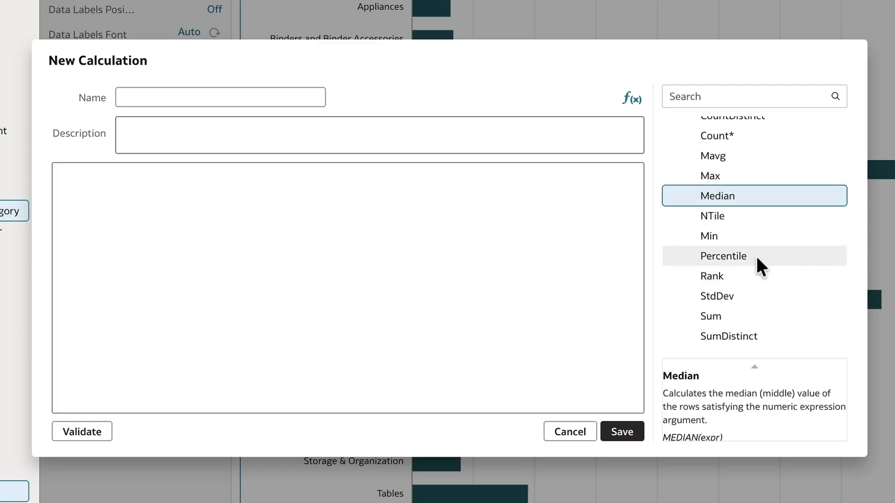
click(757, 258)
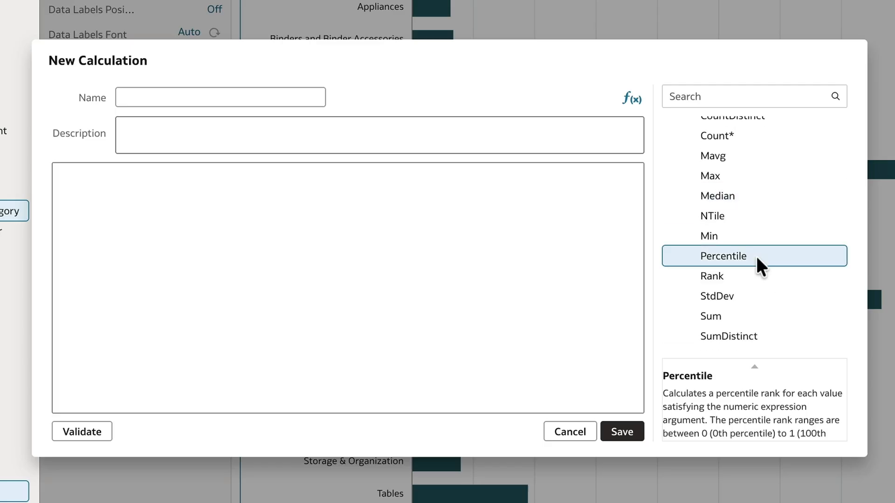
click(754, 369)
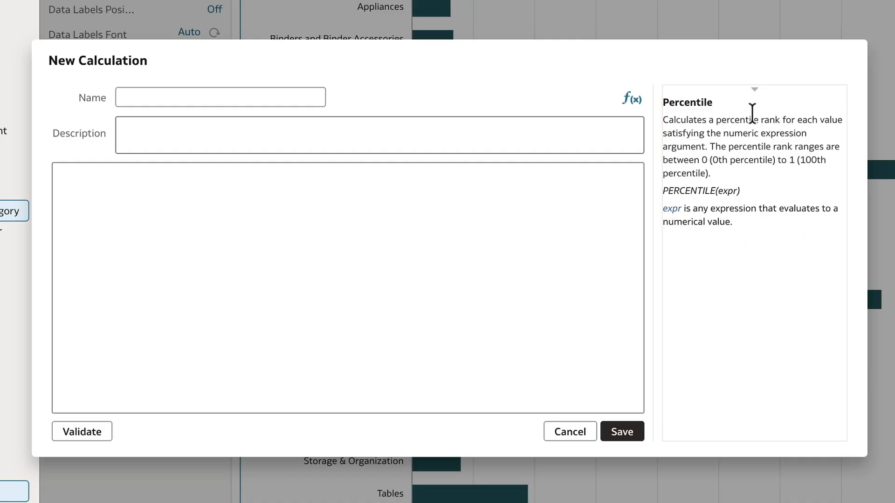
click(756, 91)
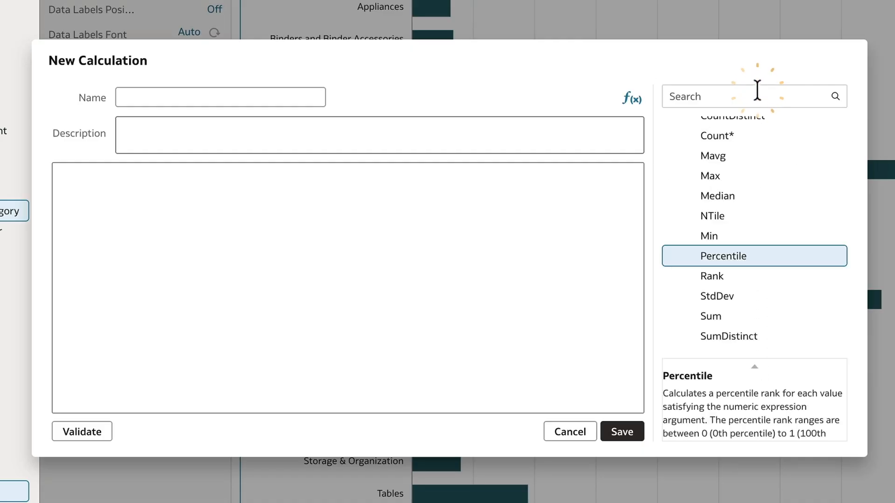
Insert the Percentile function into the expression, try adding it again on a line below, and delete that duplicate
double_click(728, 253)
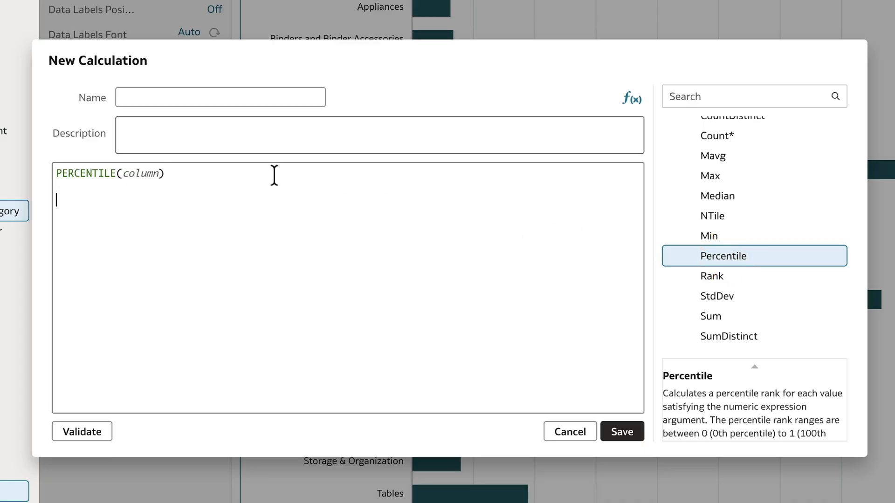
text(nt)
click(84, 218)
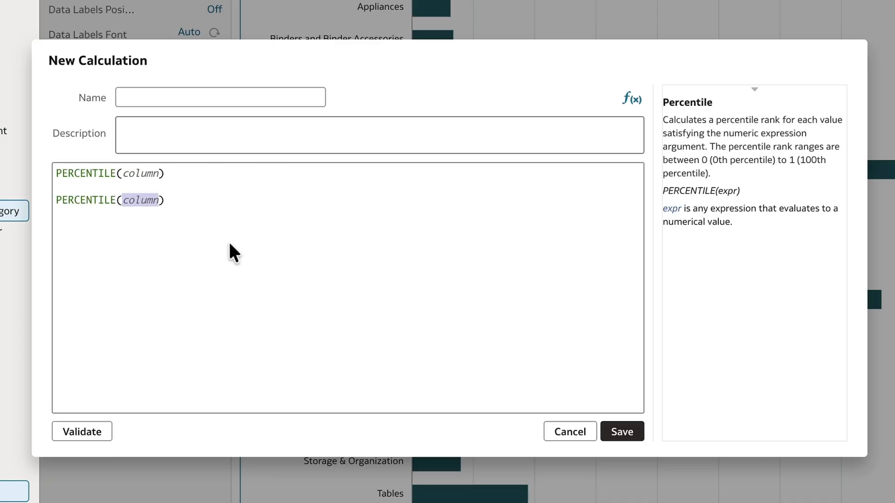
drag(172, 200, 54, 200)
key(BackSpace)
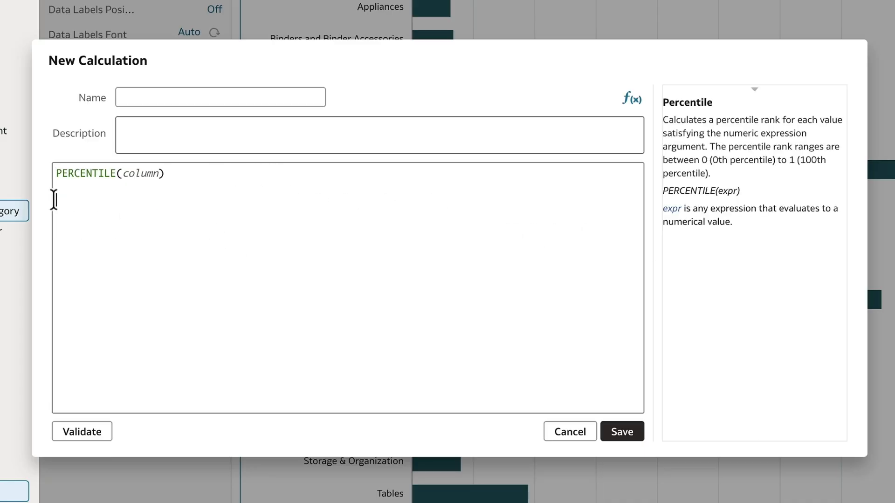
Name the new calculation Discount Percentile
click(147, 99)
text(Discount Percentile)
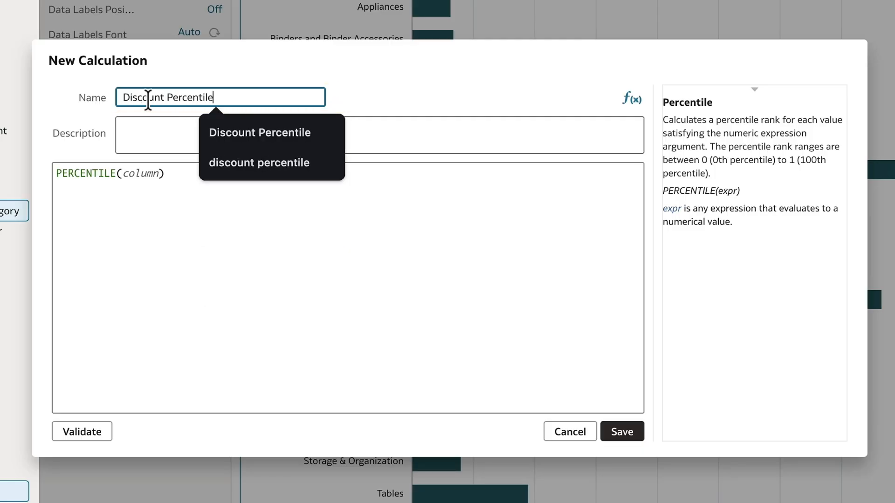
click(94, 240)
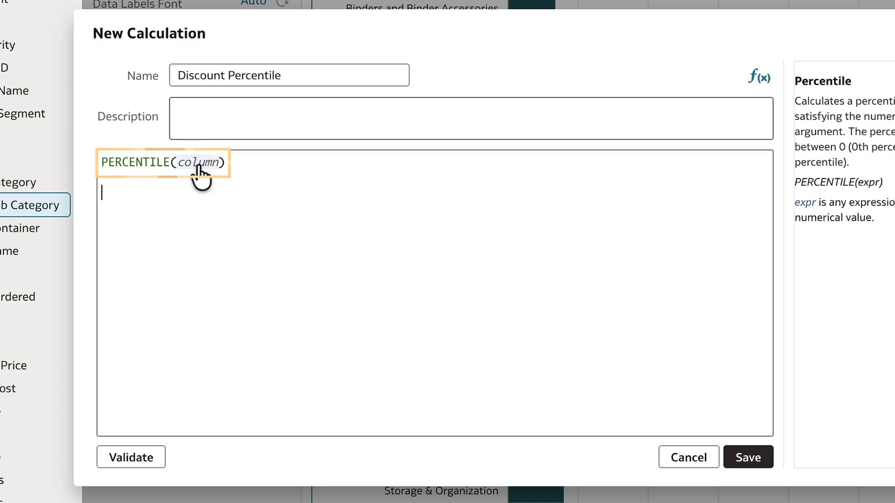
Set Discount as the column of the PERCENTILE function, and validate and save the calculation
click(199, 172)
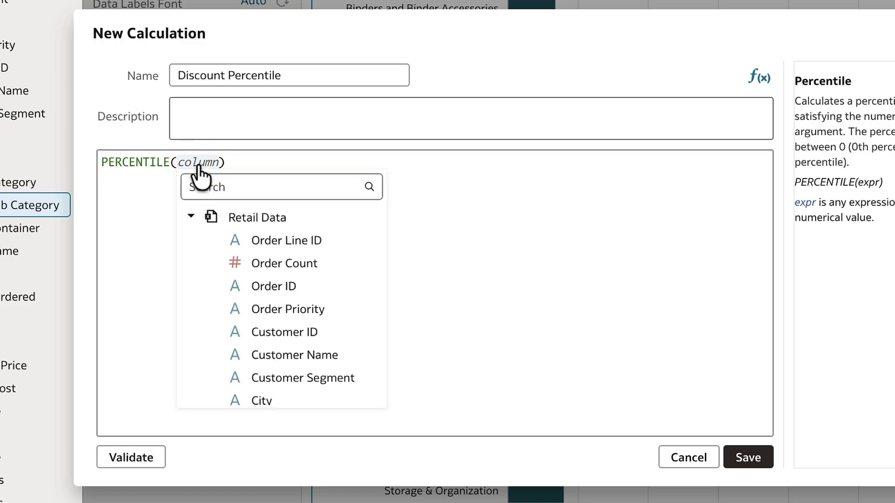
scroll(270, 310, down, 5)
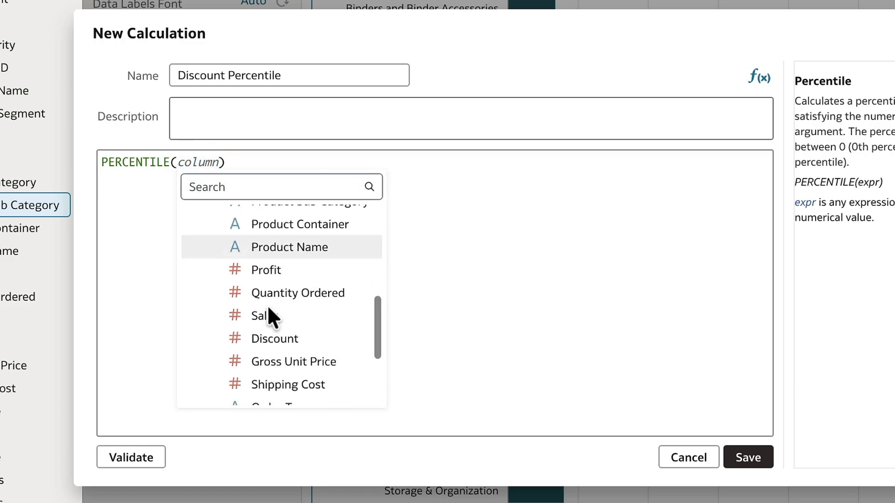
click(272, 334)
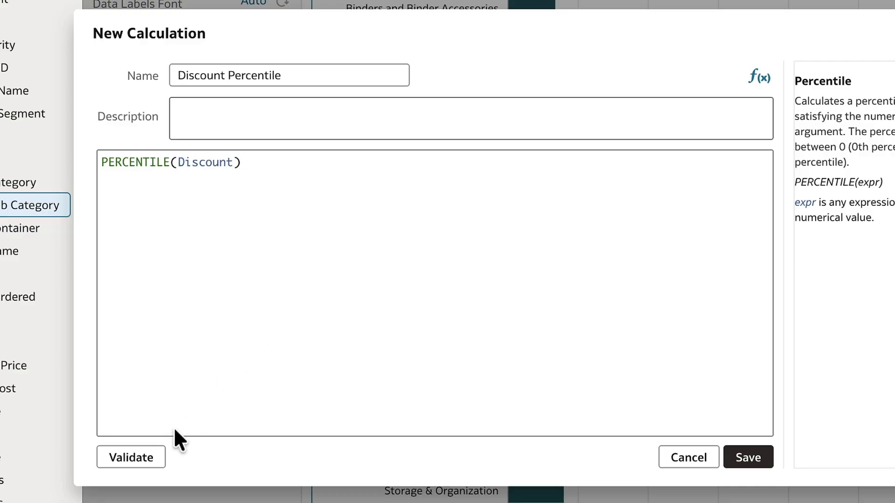
click(131, 457)
click(736, 458)
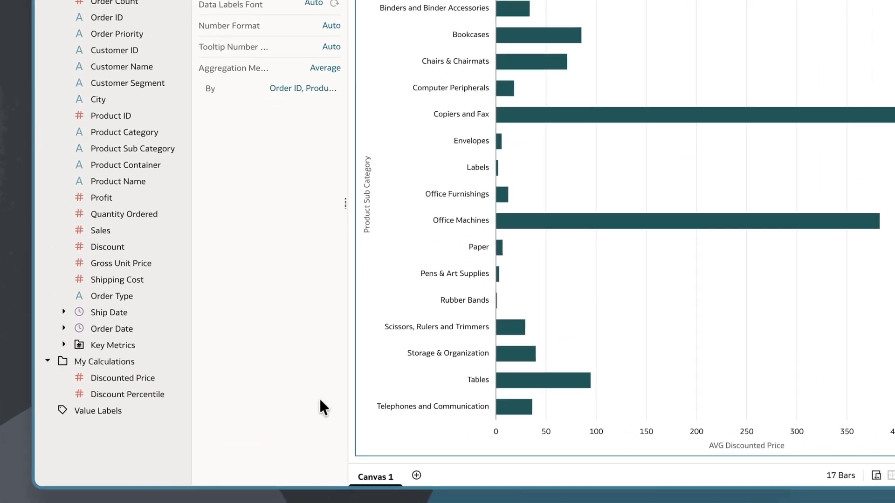
Create a Table visualization from Discount Percentile, Discount and Product Name
click(142, 394)
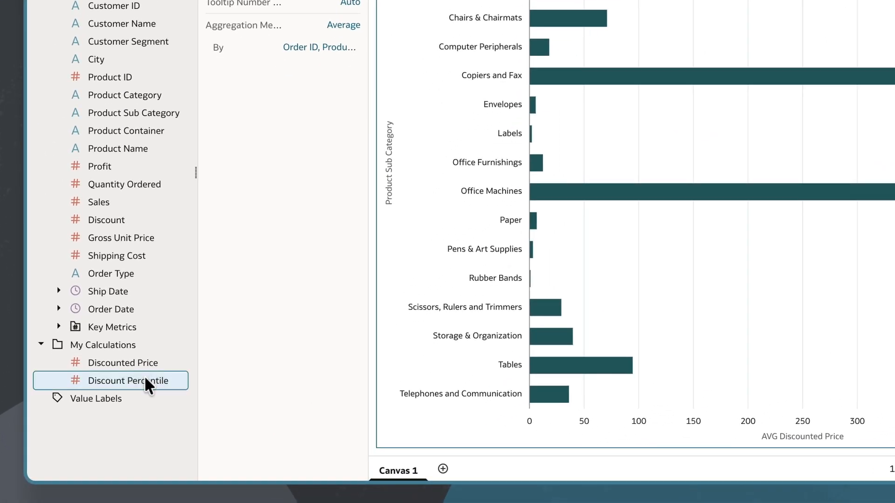
ctrl+click(122, 220)
ctrl+click(134, 146)
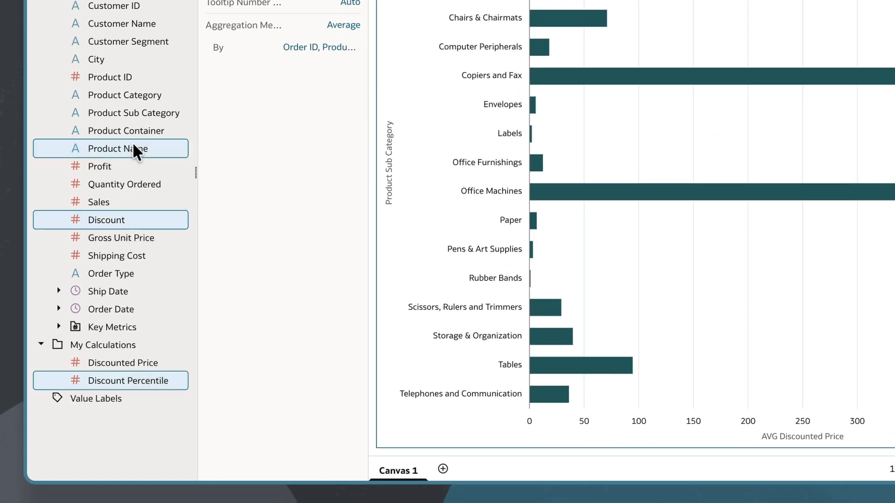
right_click(134, 145)
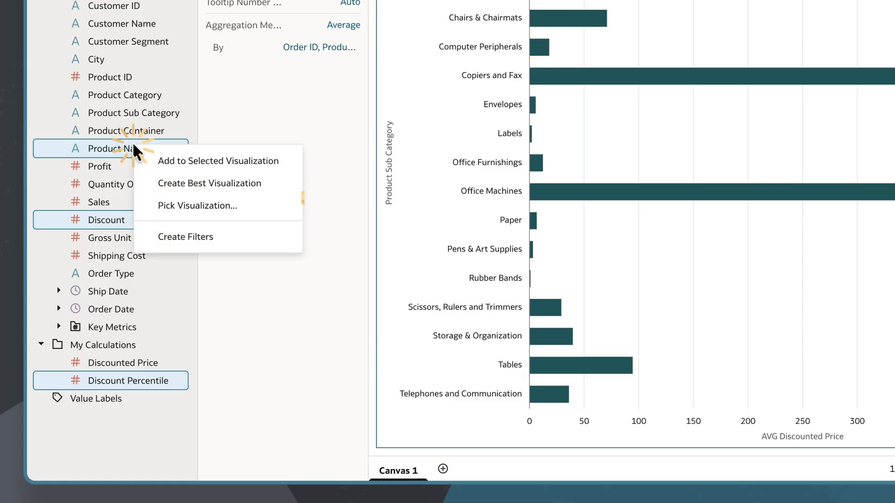
click(183, 203)
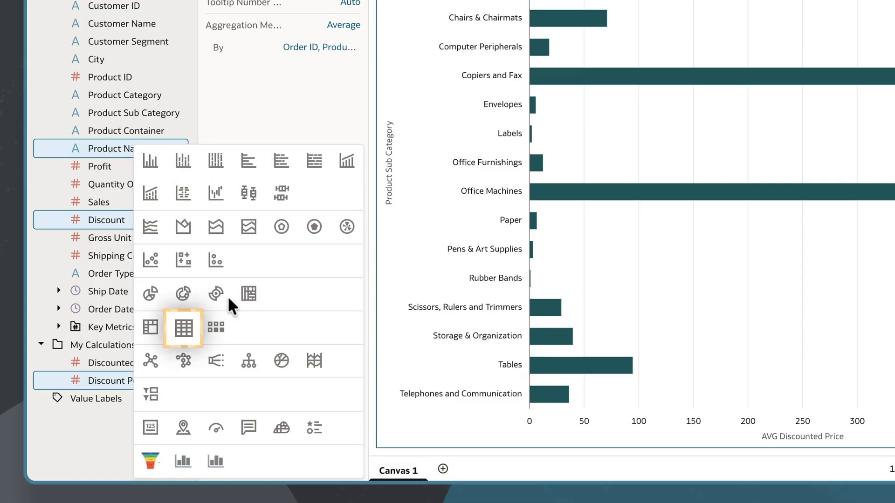
click(184, 328)
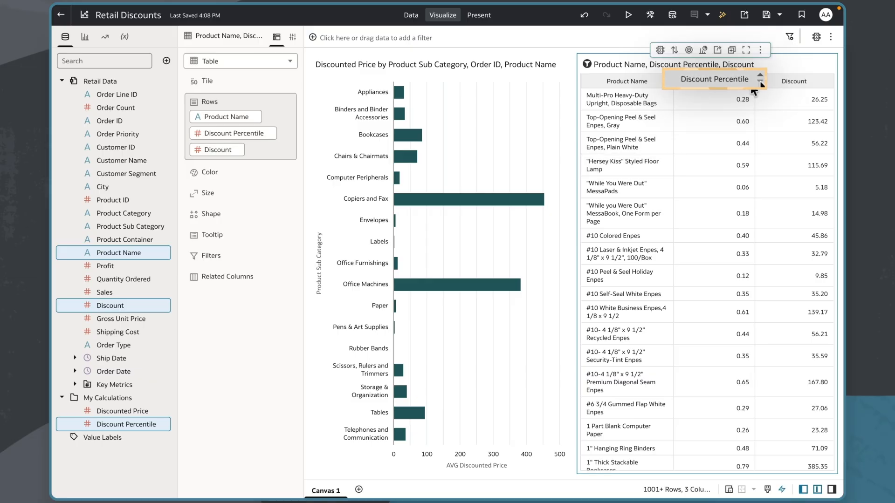
Sort the table by Discount Percentile in descending order and look through the products' percentiles and discounts
click(757, 83)
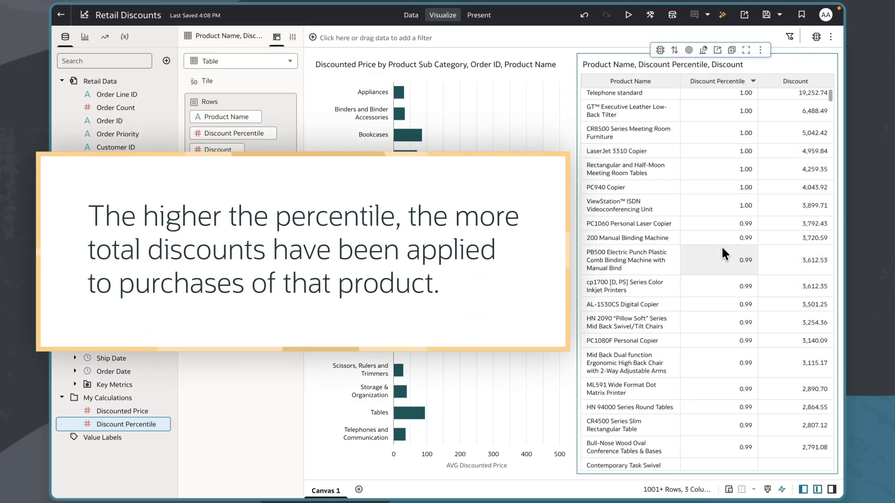
scroll(721, 248, down, 15)
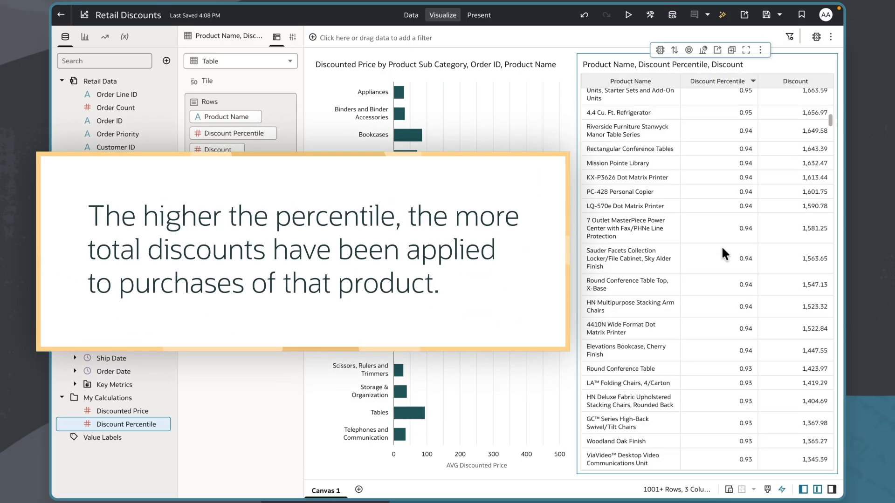
scroll(723, 248, down, 15)
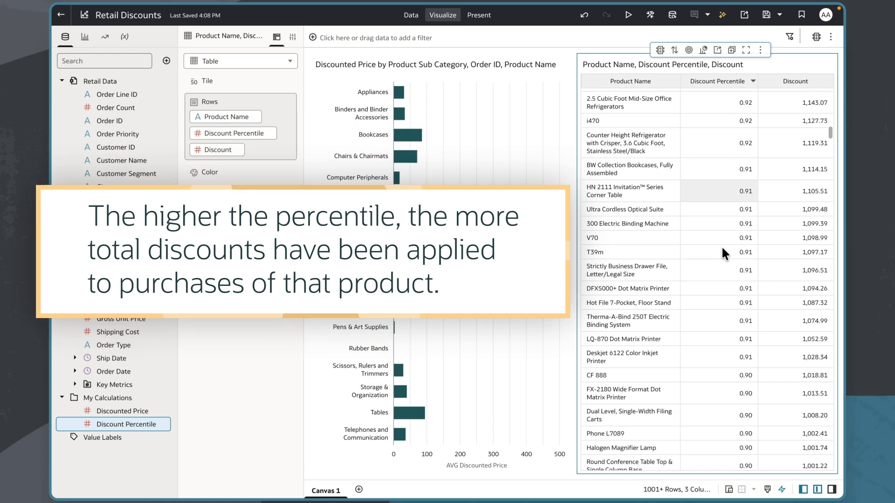
scroll(722, 252, down, 5)
scroll(722, 252, down, 3)
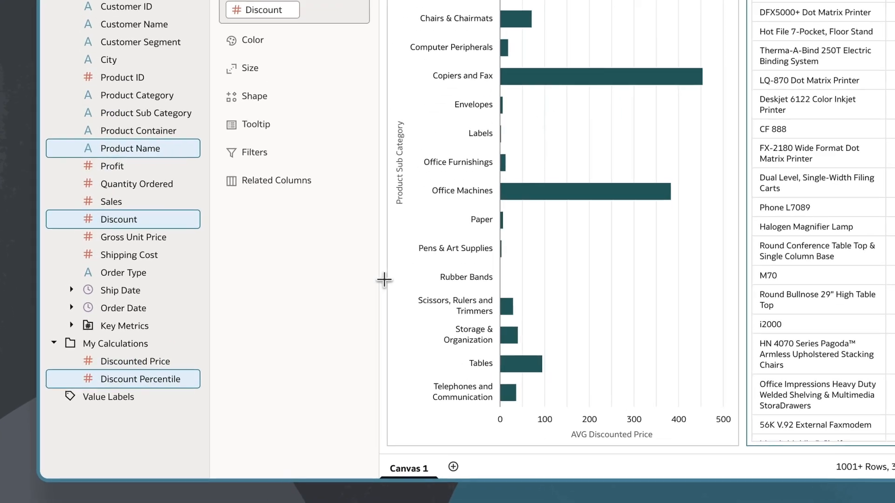
Start a new calculation named Correct Product Names under My Calculations, using the Replace string function
right_click(101, 397)
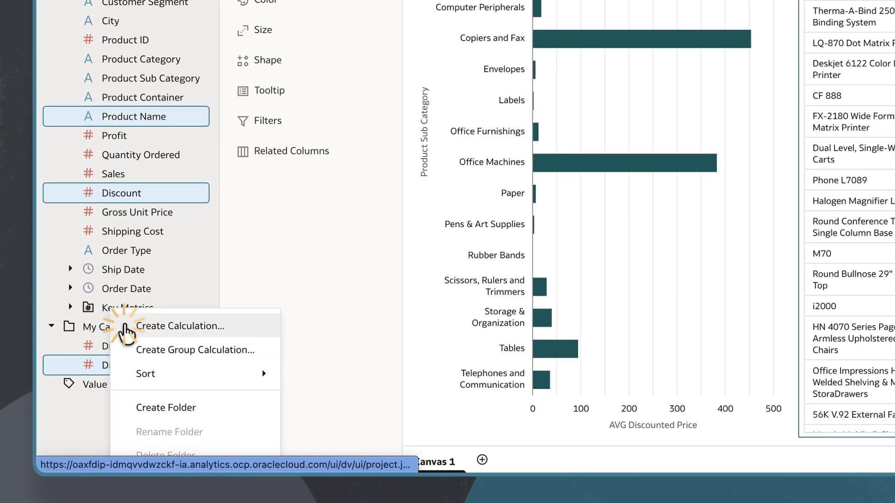
click(124, 332)
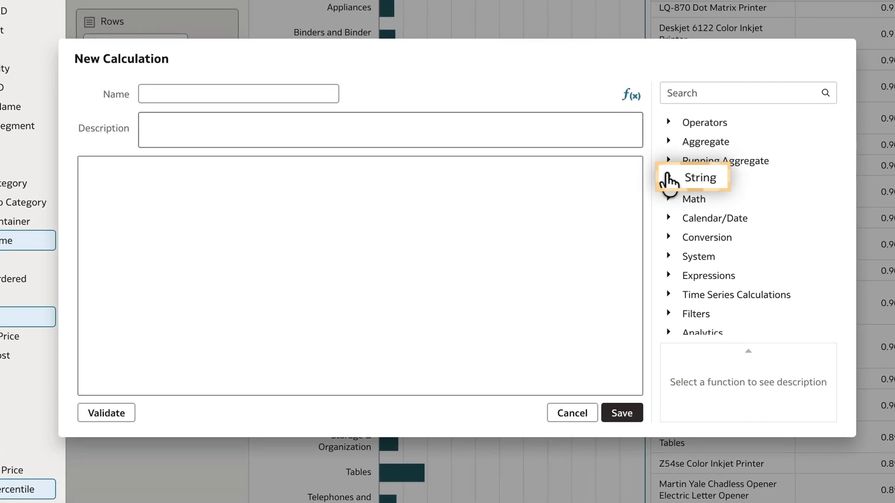
click(669, 178)
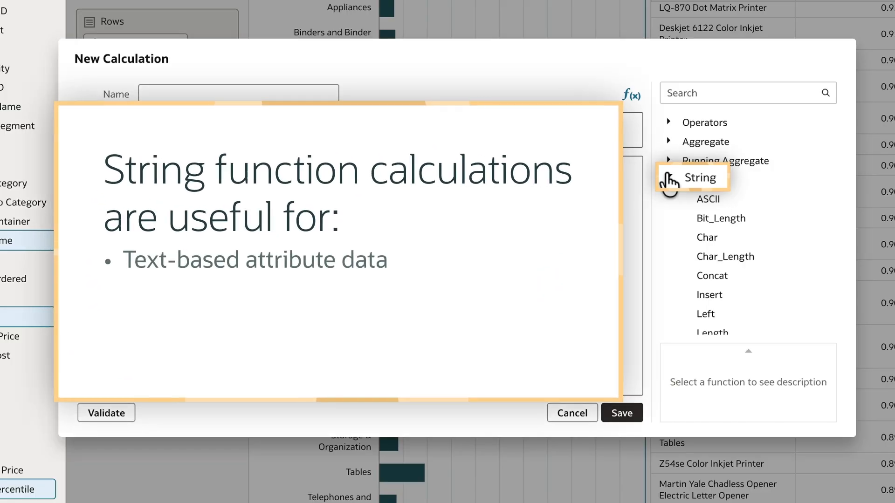
click(725, 275)
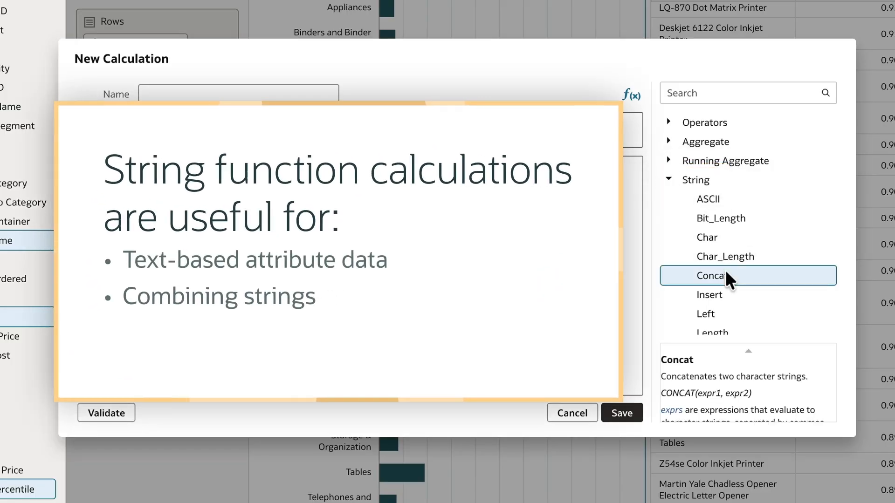
scroll(725, 275, down, 5)
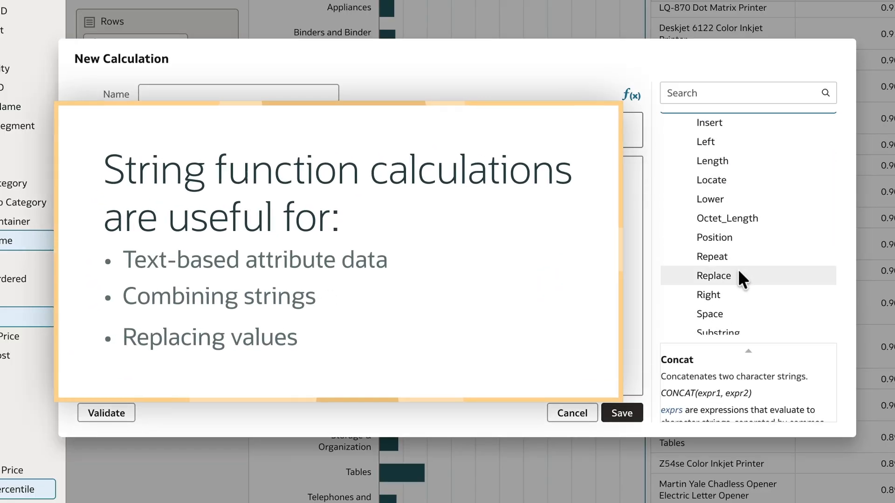
click(739, 276)
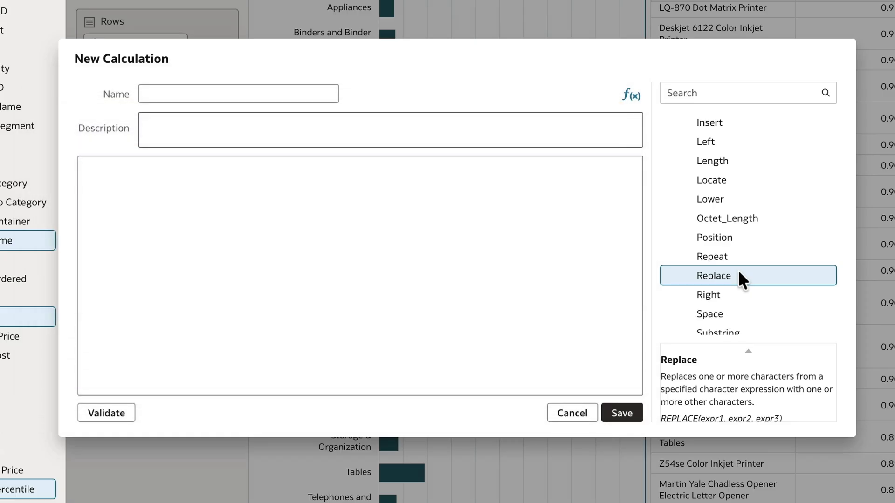
double_click(739, 276)
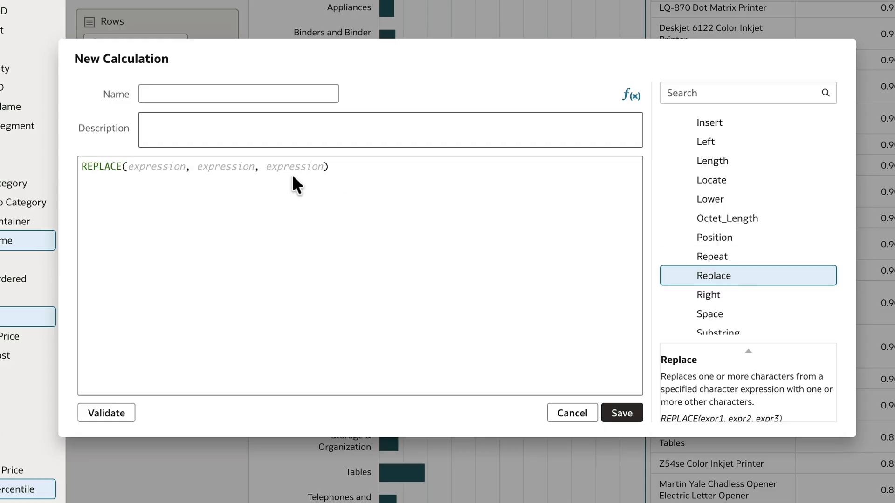
click(214, 92)
text(Correct Prod)
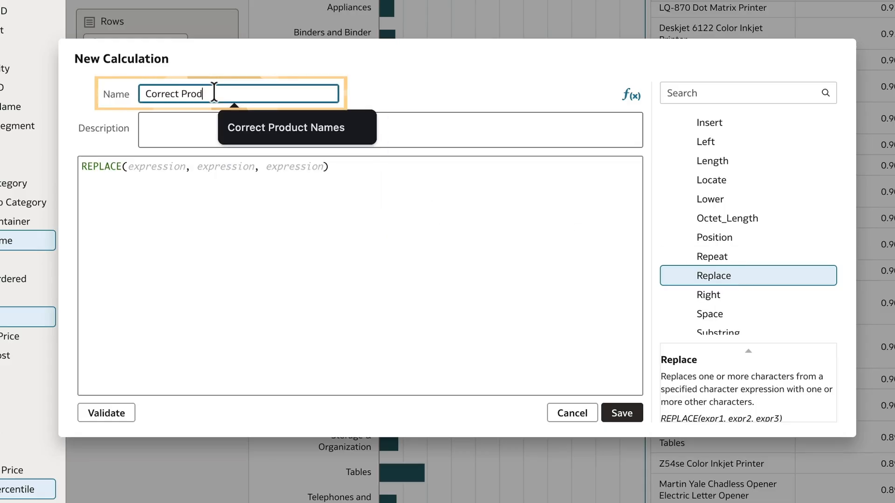
text(uct Names)
Make the REPLACE function swap 'Telephone standard' in Product Name for 'Telephone Home 1000', and validate and save the calculation
click(145, 169)
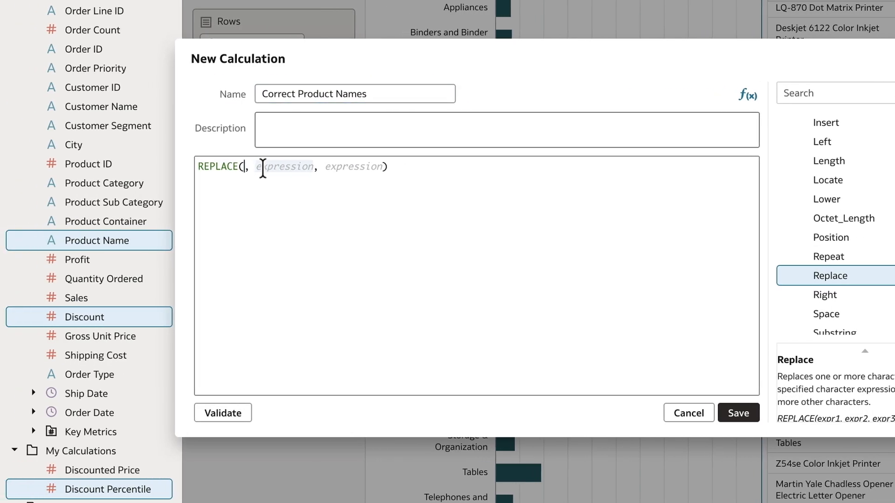
double_click(88, 241)
click(358, 166)
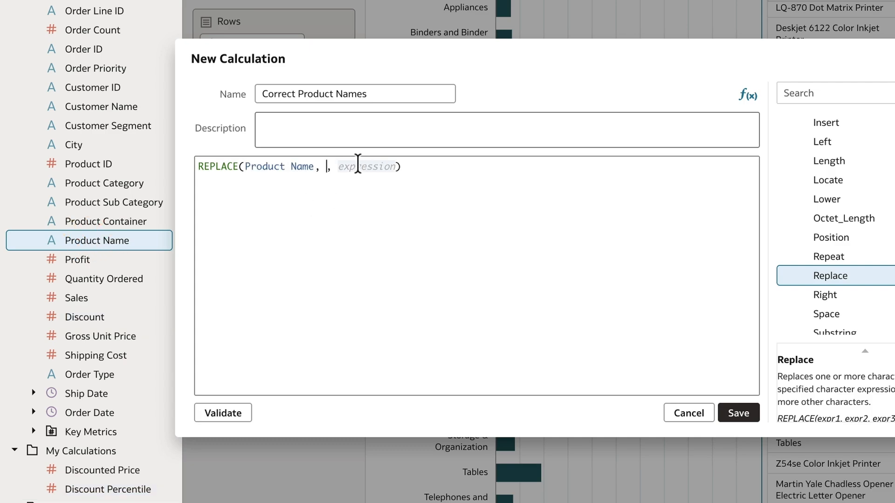
text('Telephone Standard')
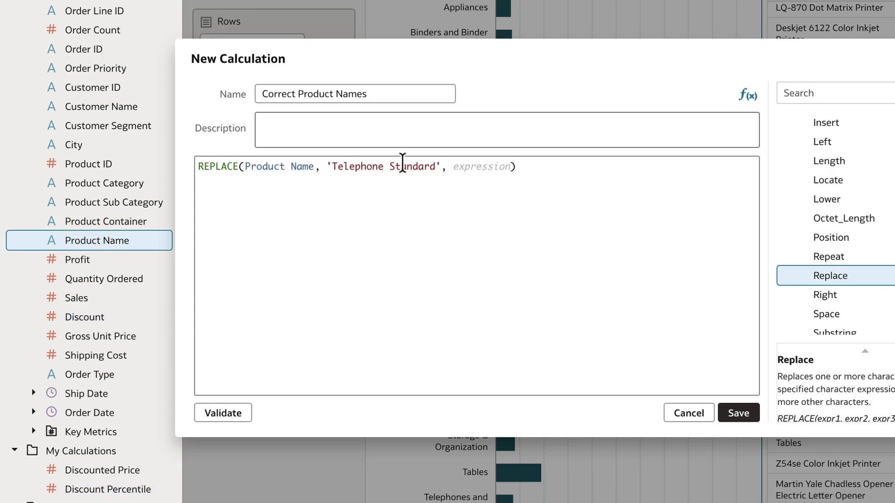
click(485, 167)
text('Telephone Home 1000)
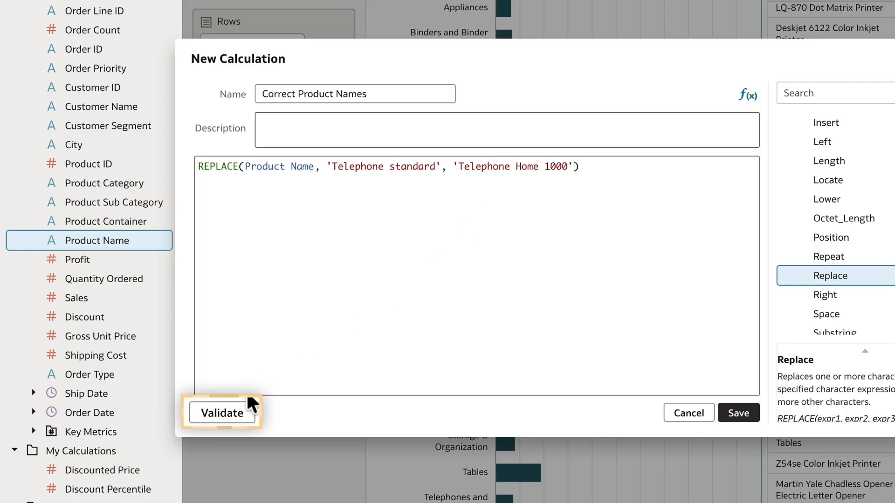
click(240, 413)
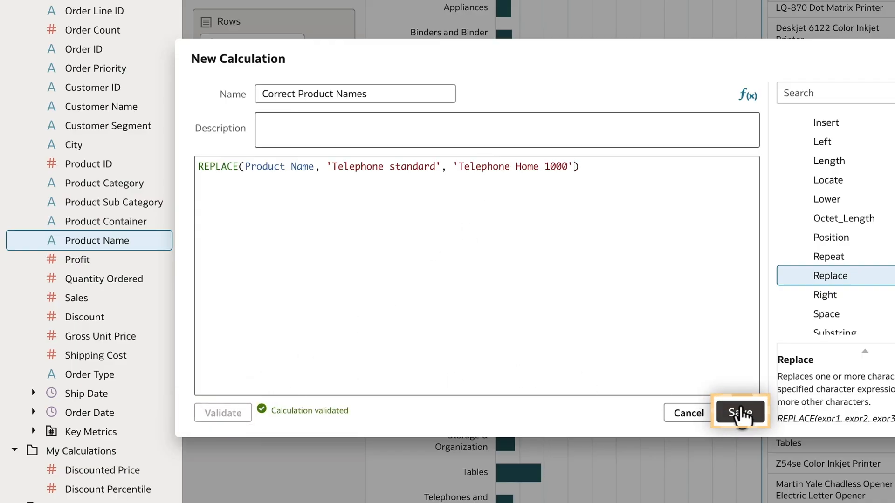
click(740, 413)
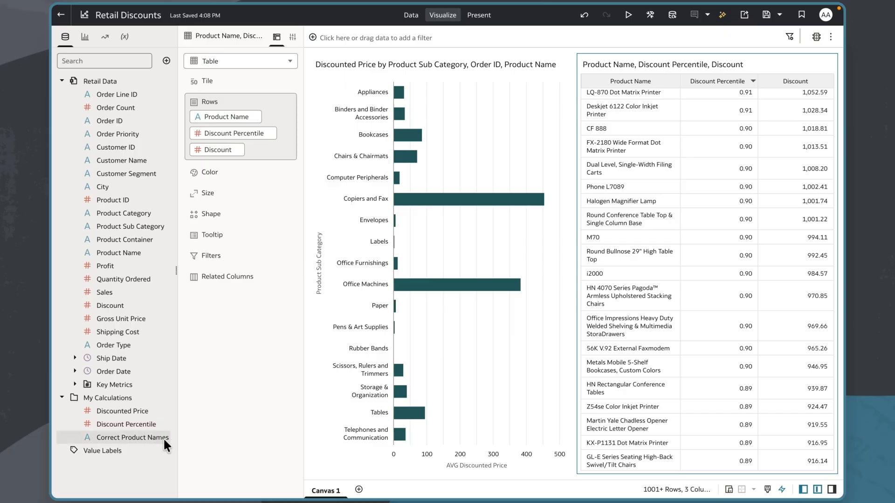
Add Correct Product Names as the first row column of the table and remove Product Name from its rows
drag(147, 414, 217, 105)
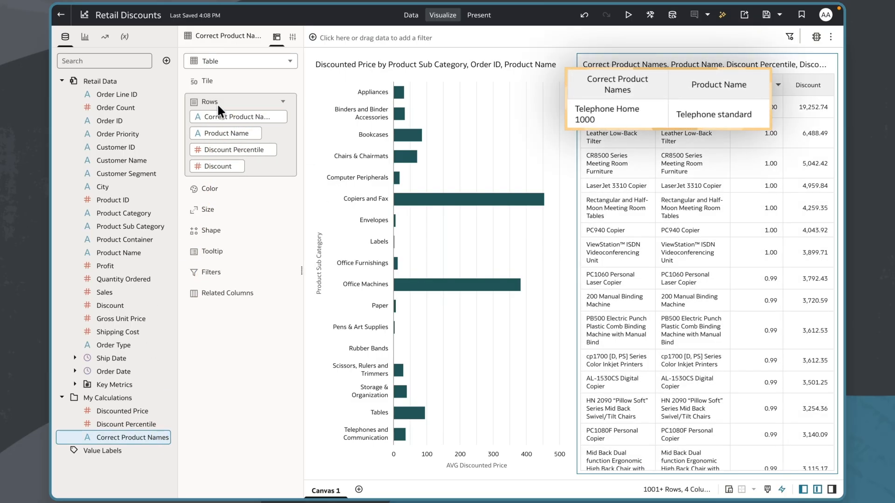
click(254, 133)
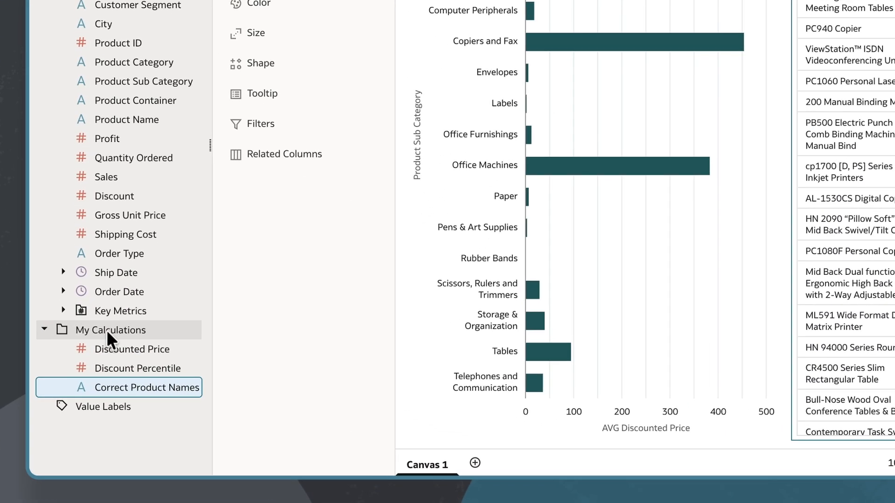
Start another calculation under My Calculations with the Case (If) expression and name it Discount Tier
right_click(108, 332)
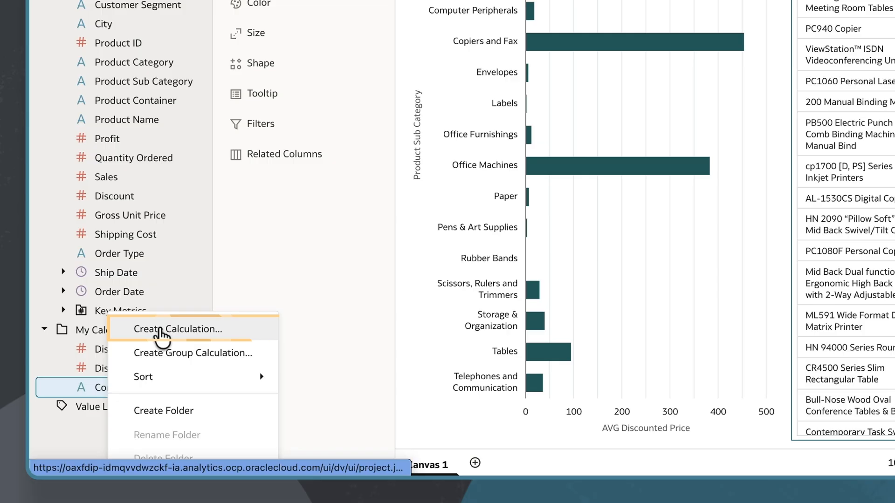
click(161, 330)
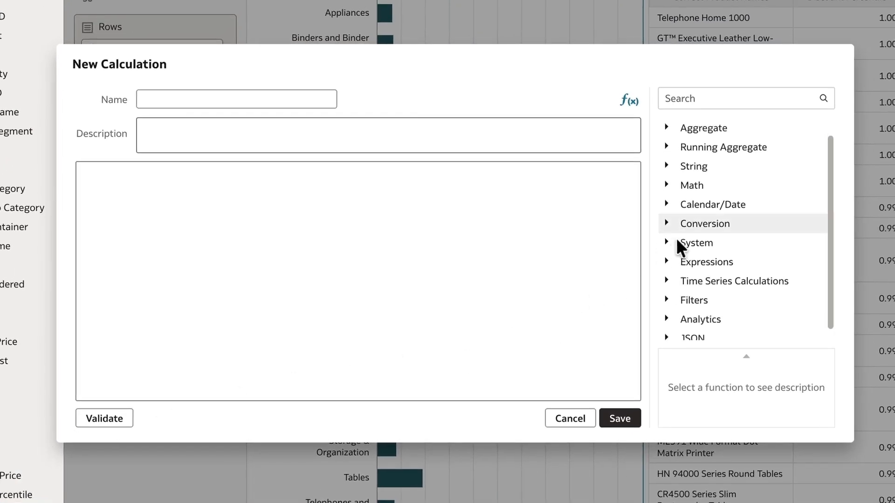
scroll(676, 240, down, 1)
click(669, 250)
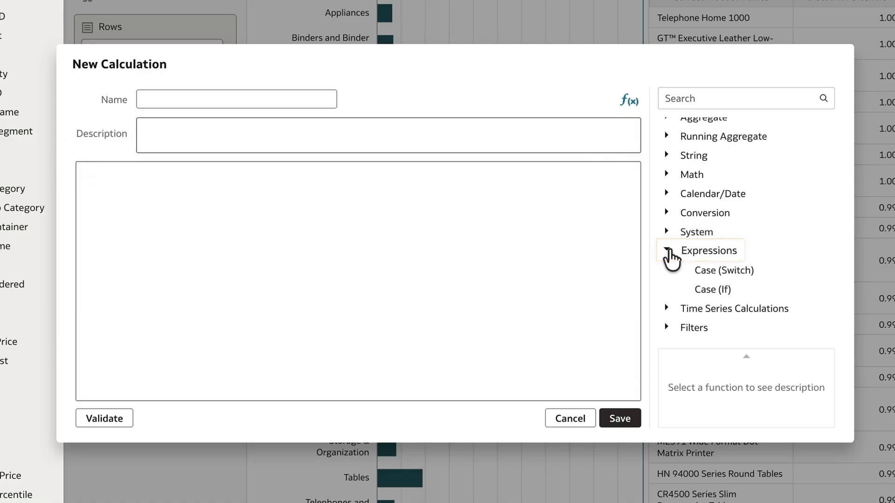
click(708, 289)
double_click(708, 288)
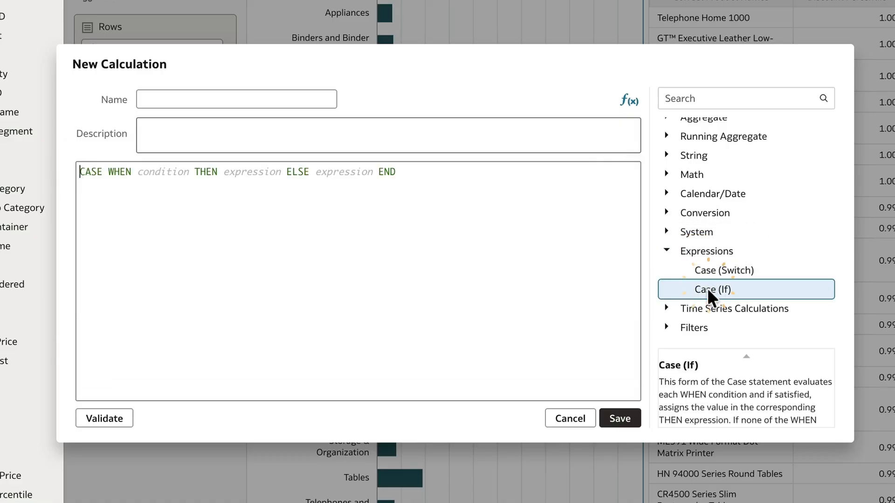
click(243, 98)
text(Discount Tier)
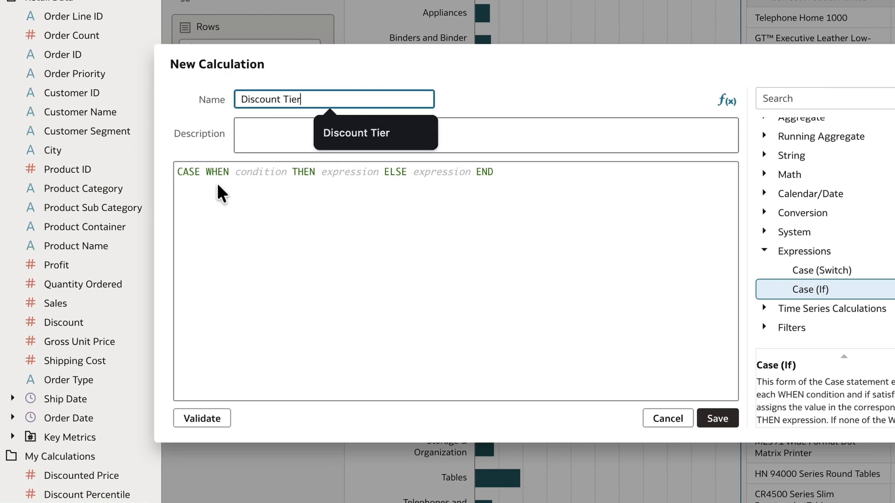
Split the CASE expression onto separate lines and make its first condition Discounted Price = Gross Unit Price return 'No Discount'
click(110, 172)
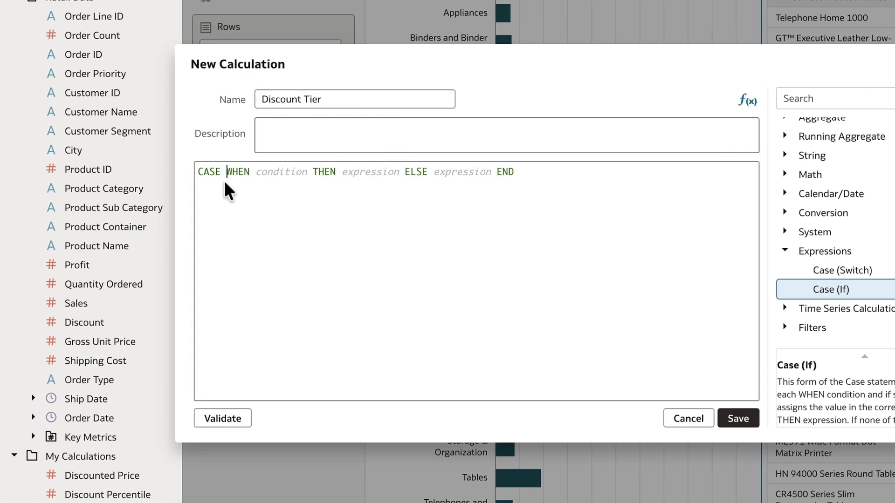
key(Return)
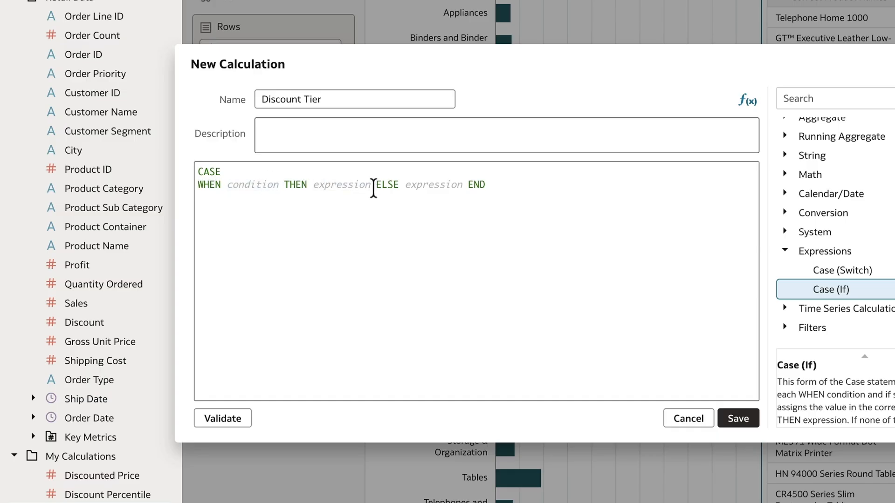
key(Return)
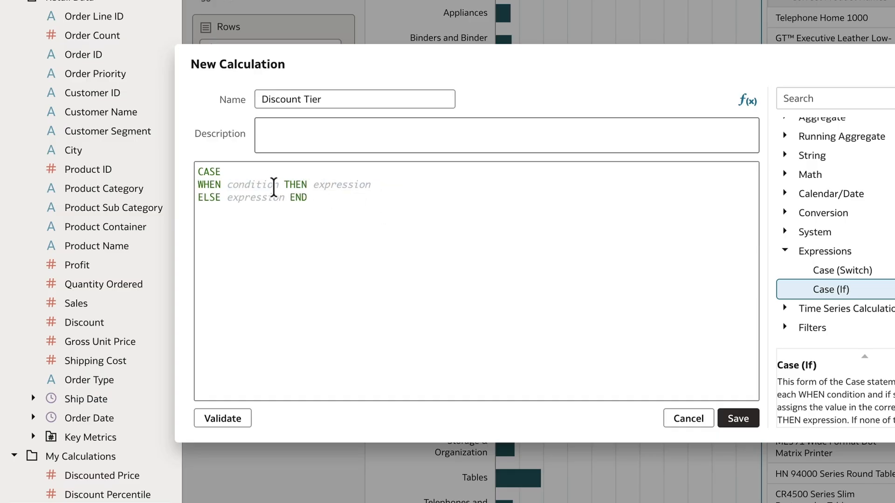
click(267, 184)
double_click(125, 479)
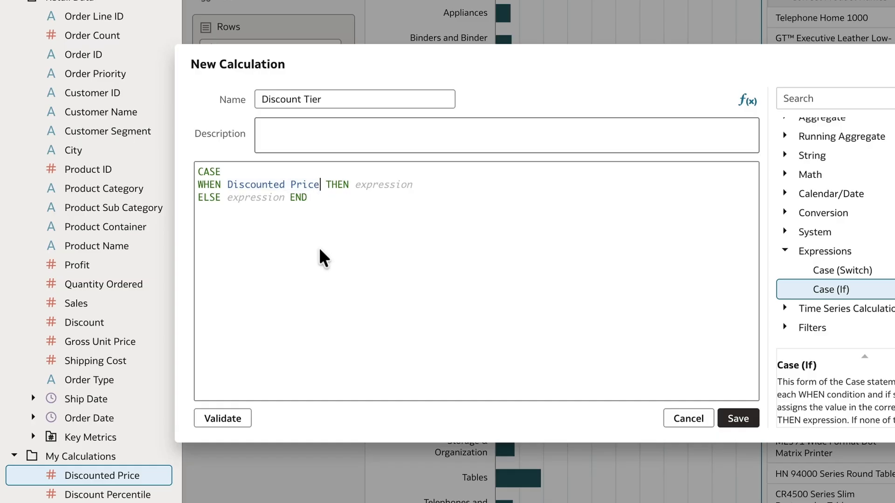
text(=)
double_click(119, 345)
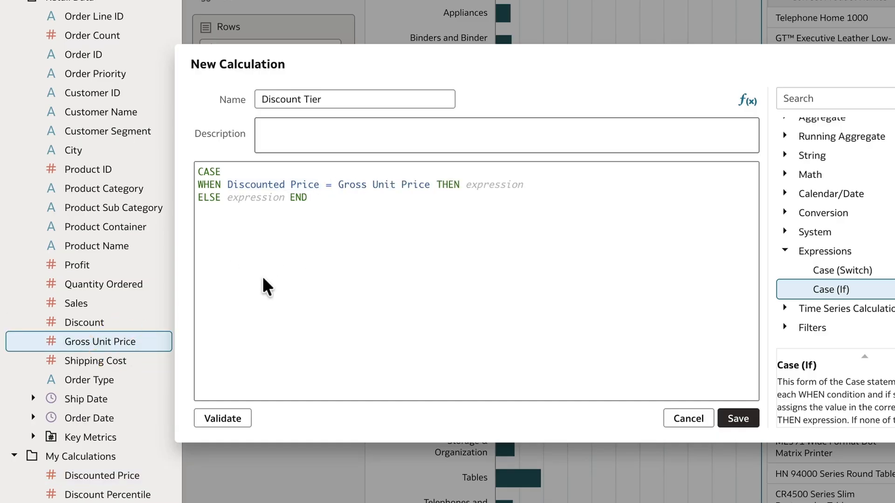
click(508, 184)
text('No )
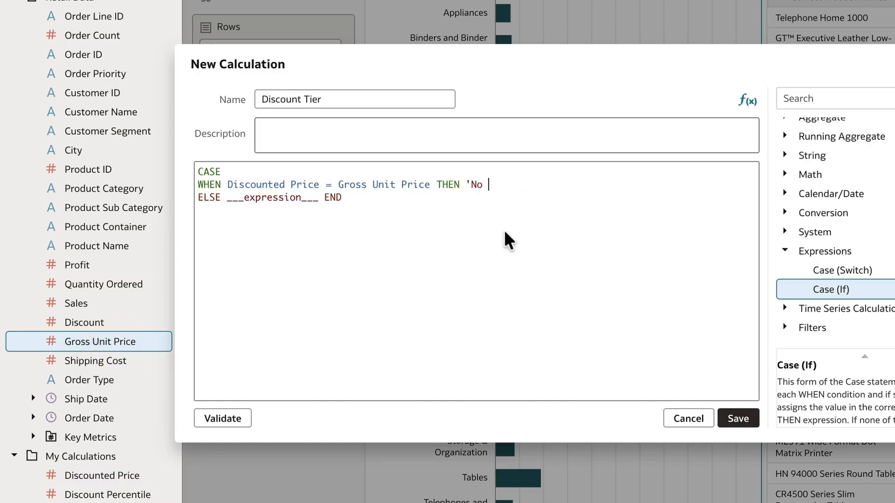
text(Discount')
Add a second WHEN line returning 'Large Discount' if Discounted Price < (Gross Unit Price * 0.75)
key(Return)
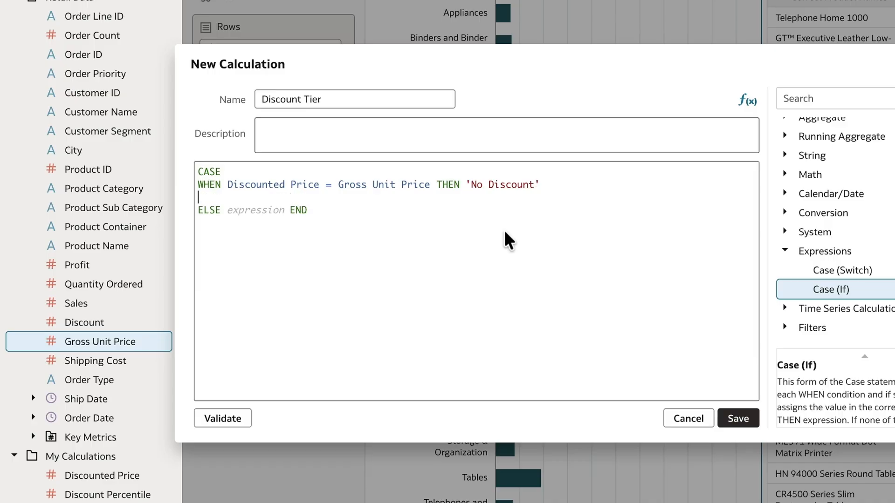
text(WHEN)
double_click(101, 475)
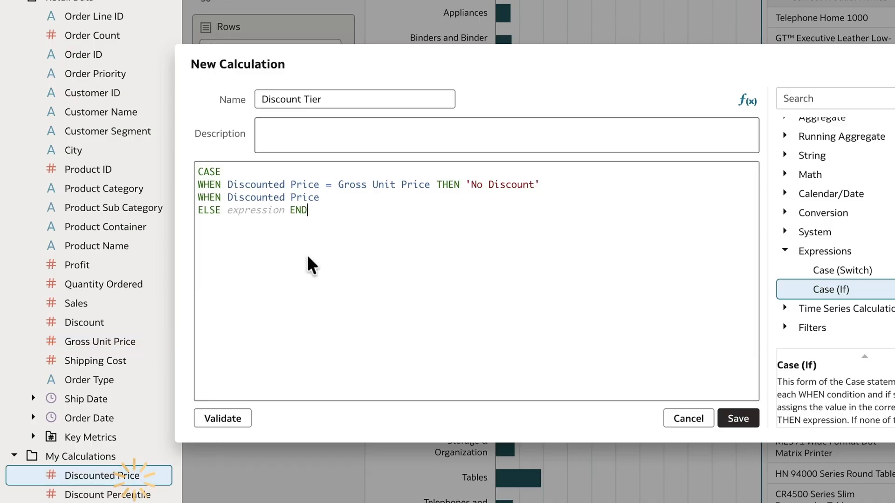
double_click(100, 342)
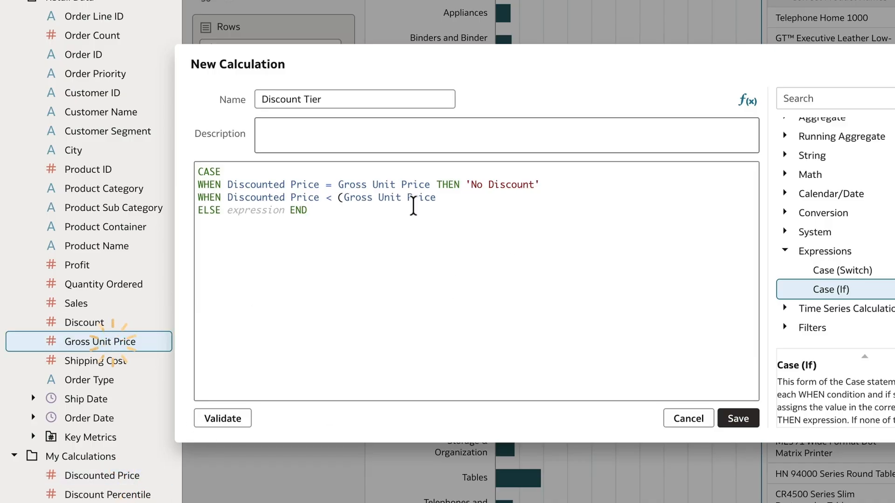
text(* 0.75) THEN)
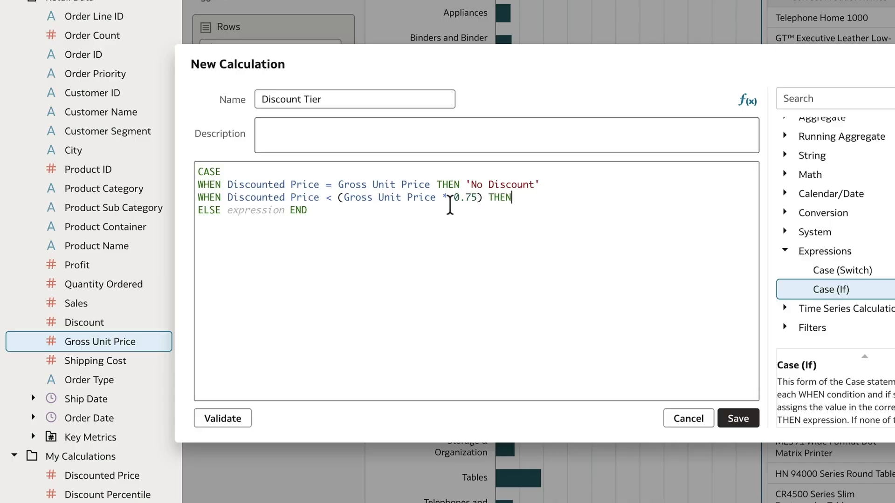
text( 'Large Discount')
Set the ELSE result to 'Normal Discount', and validate and save the Discount Tier calculation
double_click(270, 210)
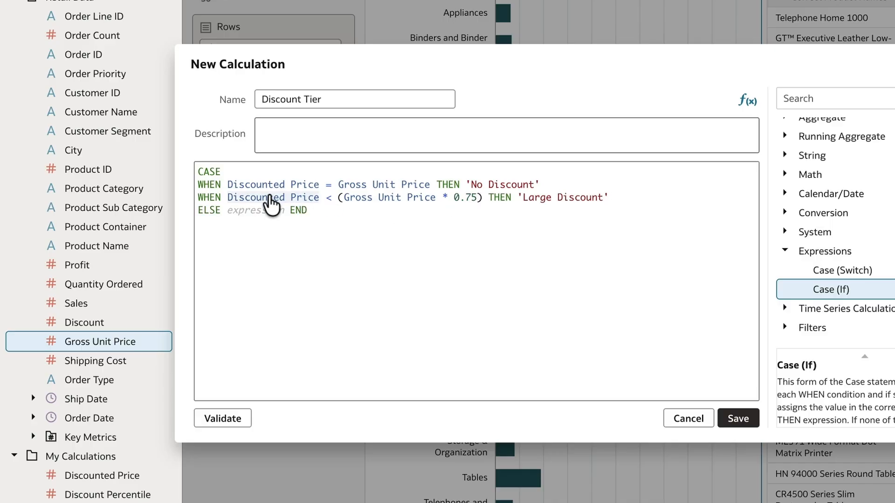
text('Normal Discount)
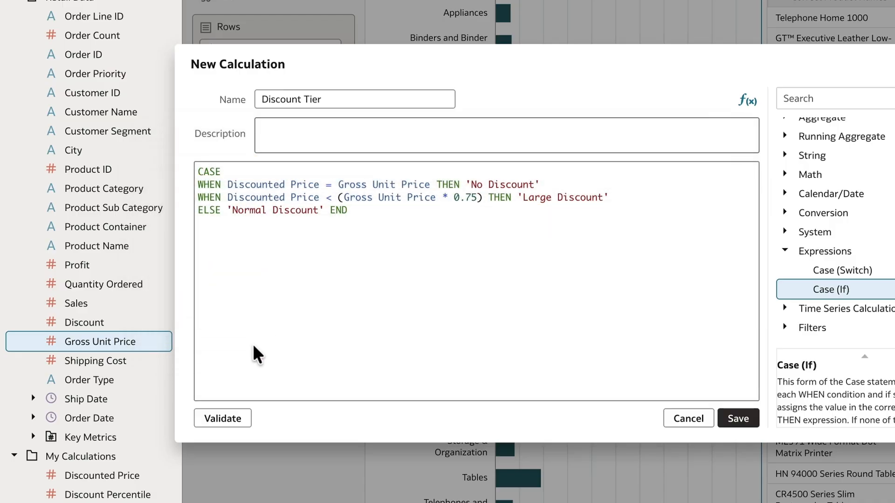
click(229, 421)
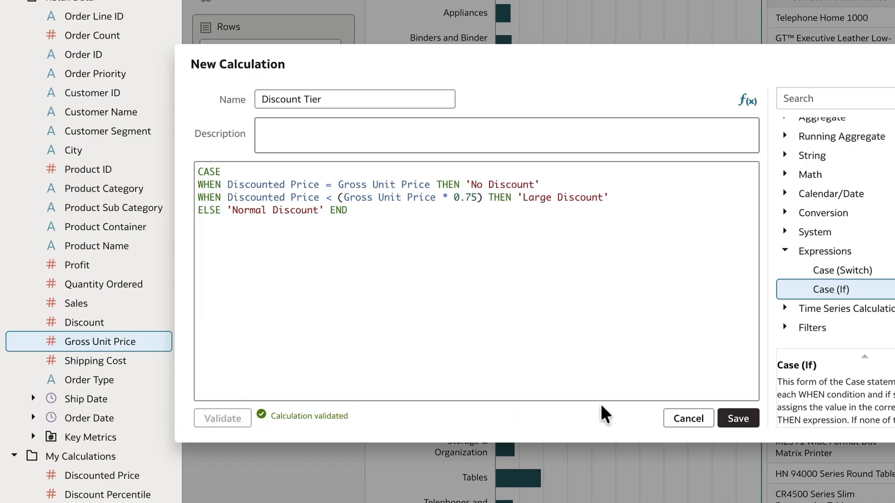
click(738, 420)
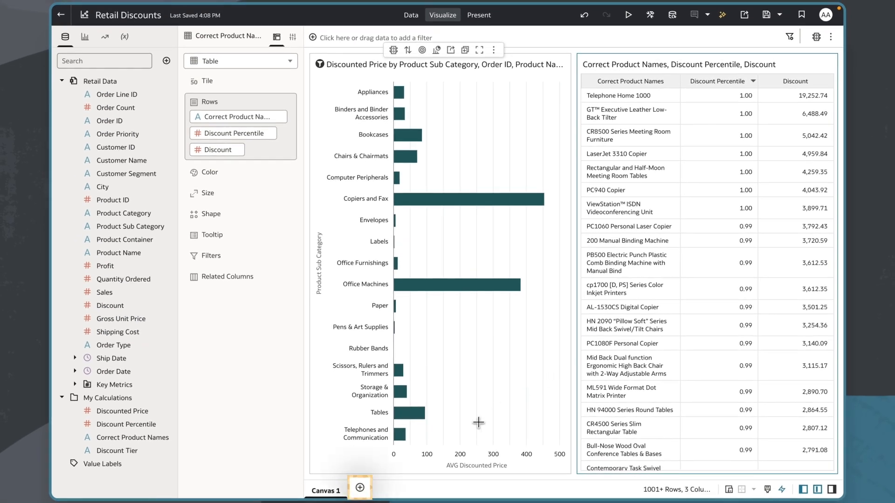
Add a second canvas and create a bar chart on it from Discount Tier and Order Count
click(362, 485)
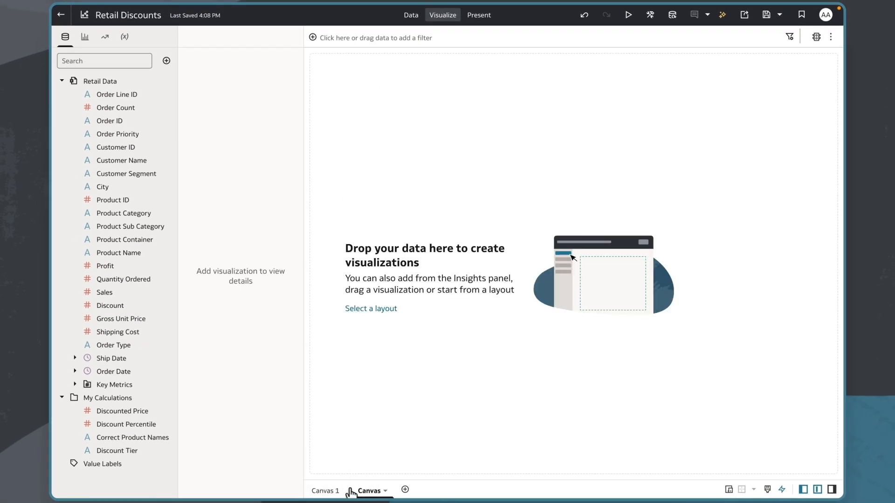
click(132, 451)
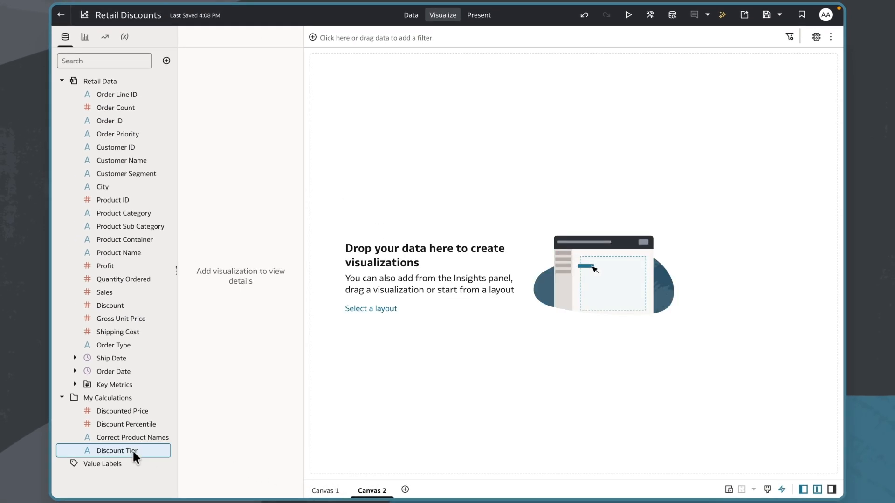
ctrl+click(135, 107)
right_click(135, 107)
click(168, 137)
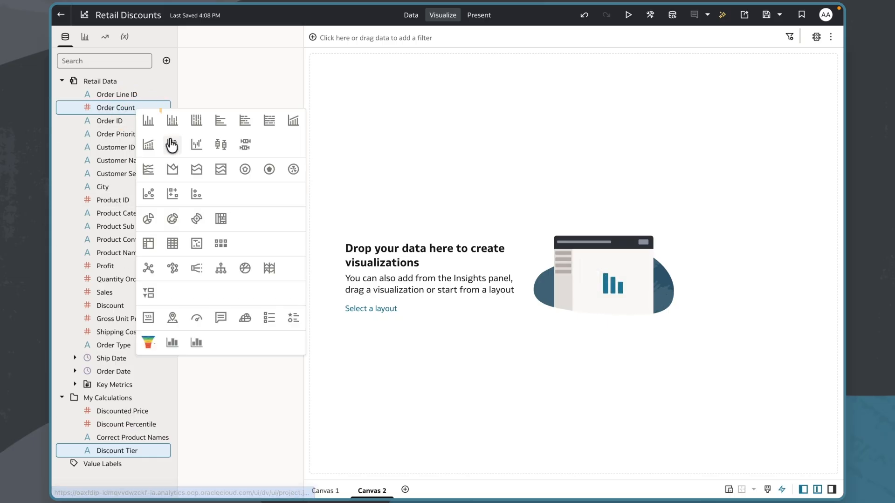
click(149, 121)
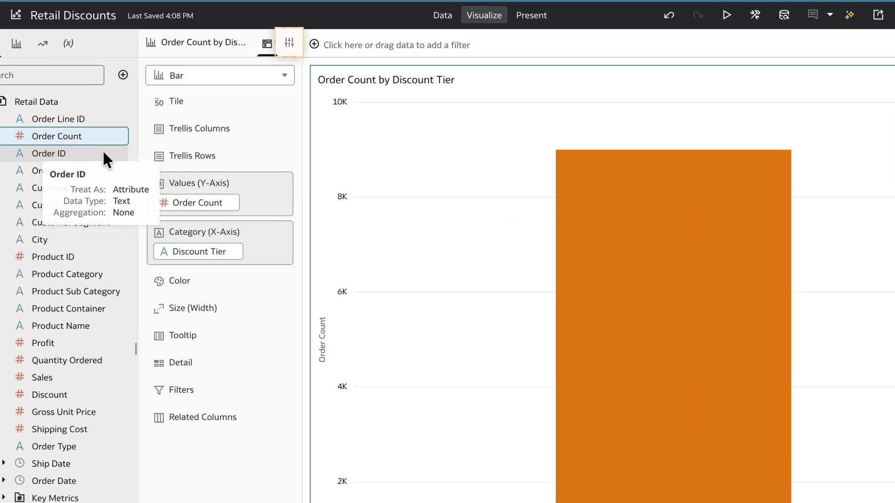
Set the bar chart's Order Count measure to aggregate by Order ID
click(286, 49)
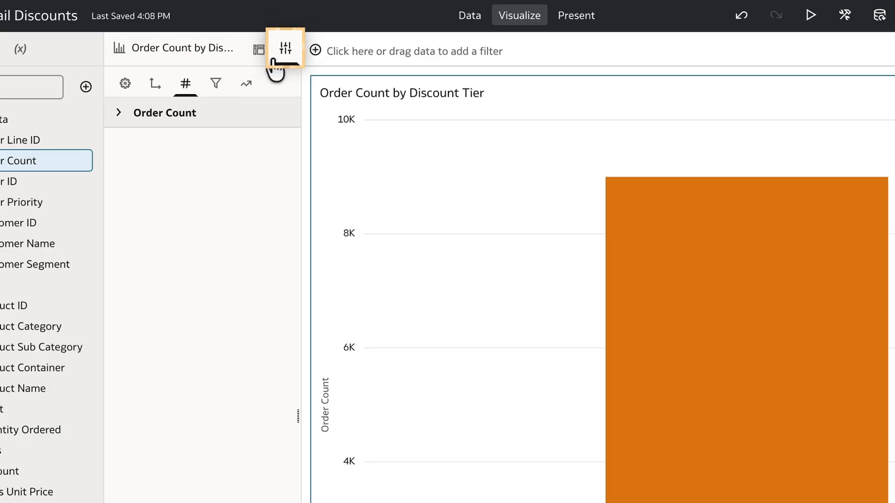
click(121, 118)
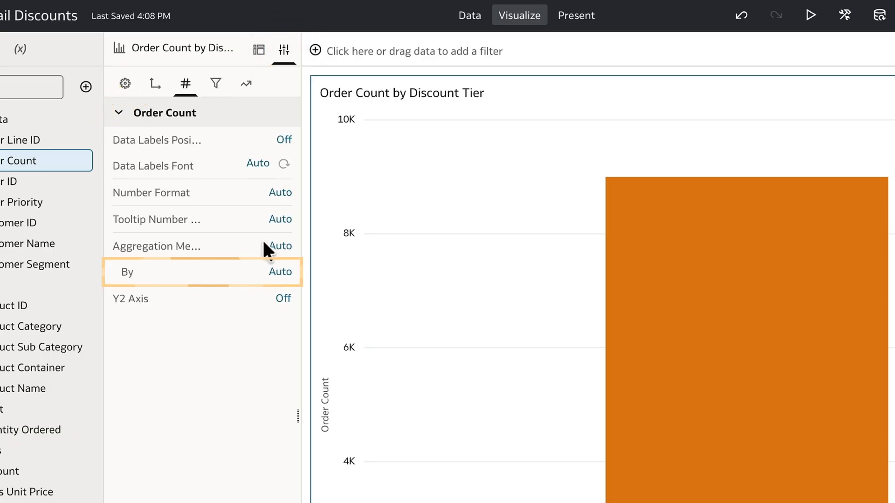
click(280, 275)
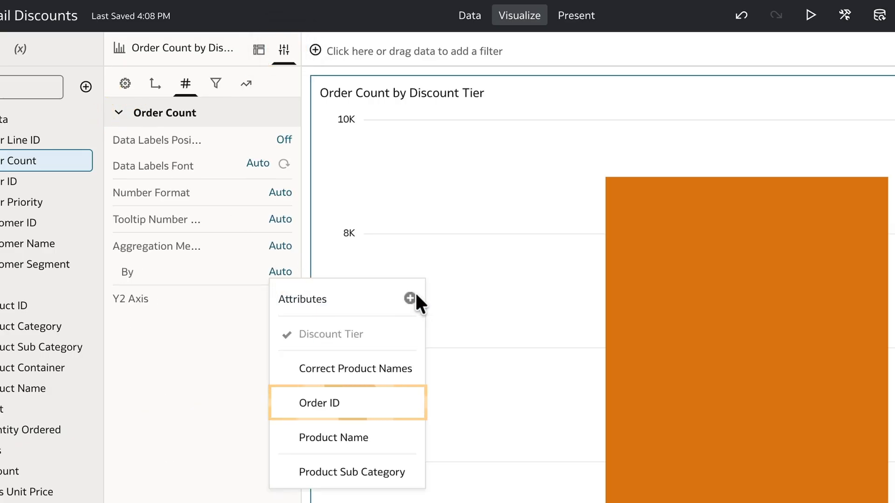
click(329, 404)
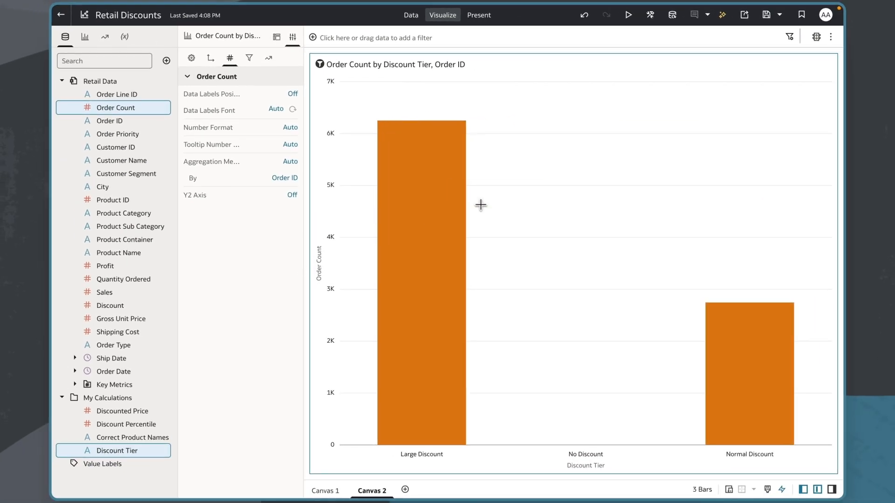
Sort the bar chart by Order Count from high to low
right_click(515, 199)
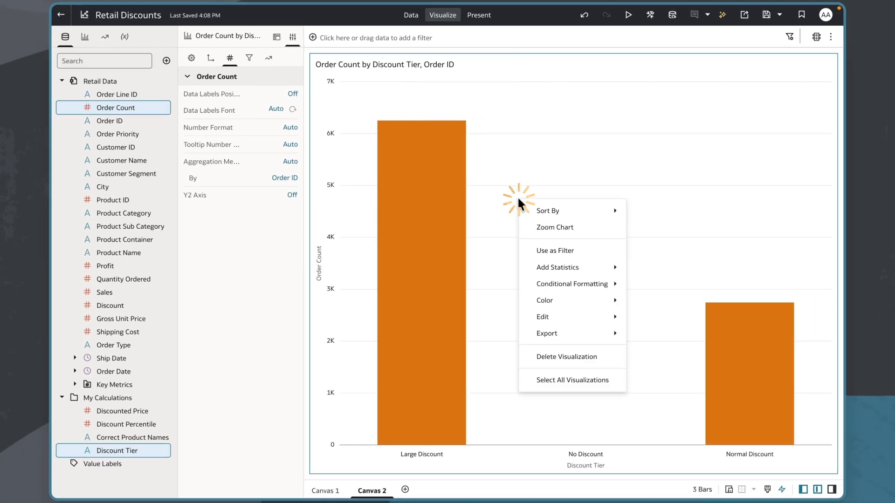
mouse_move(577, 210)
mouse_move(663, 164)
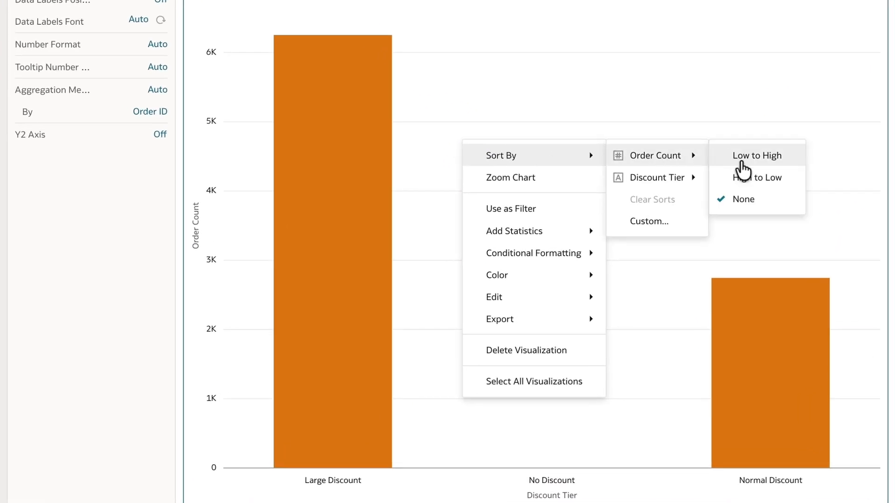
click(742, 176)
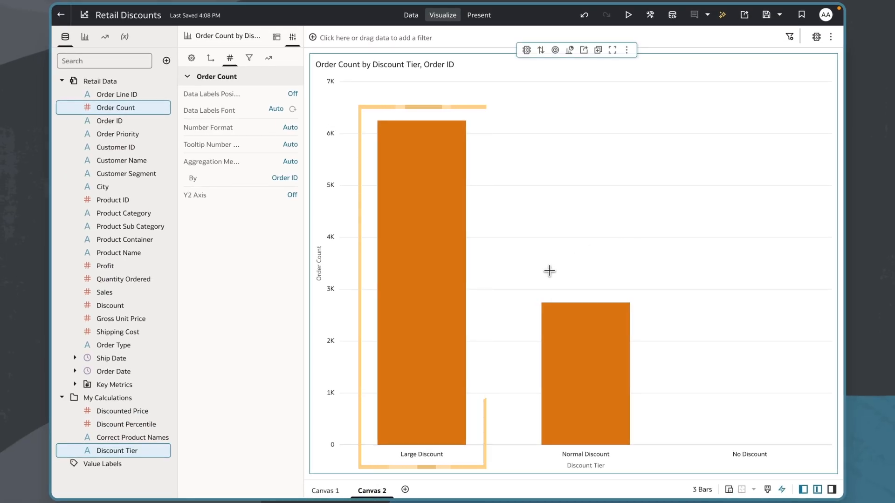
mouse_move(439, 326)
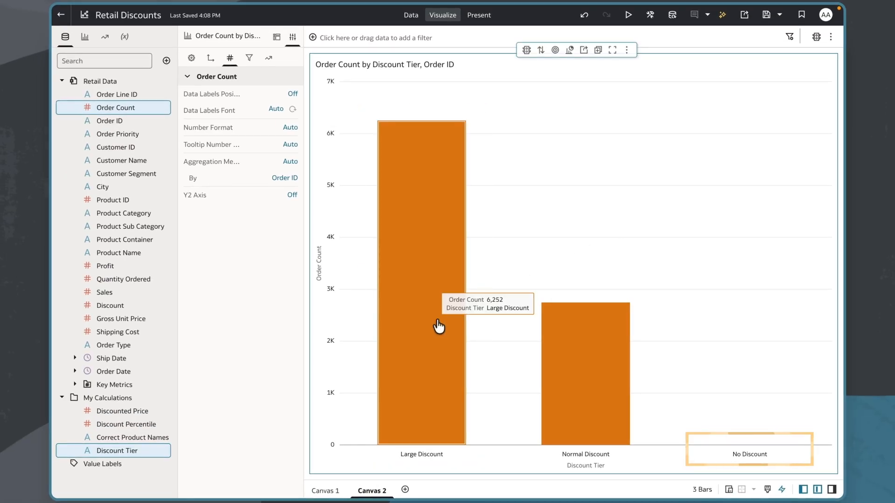
mouse_move(576, 367)
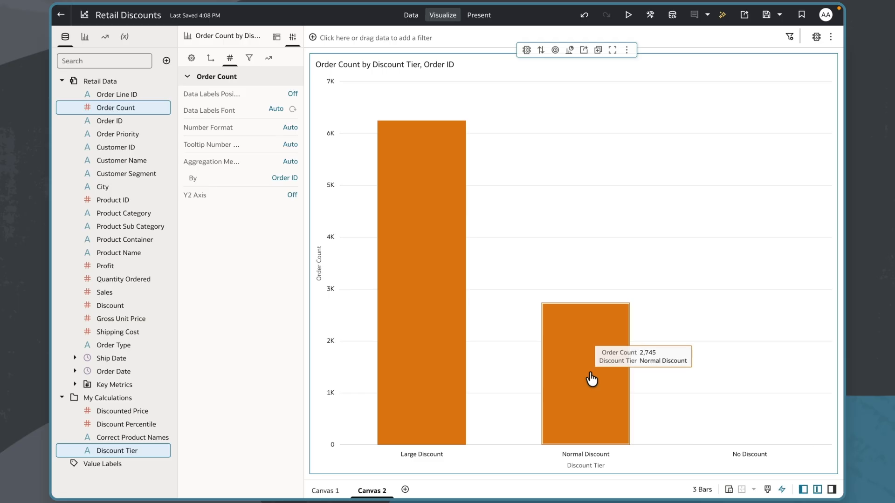
mouse_move(754, 448)
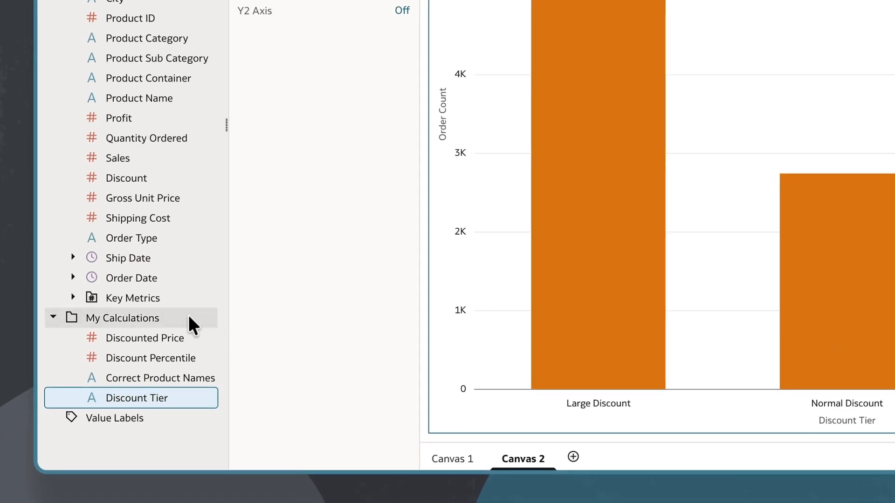
Create a folder named Discount Calcs under My Calculations
right_click(151, 318)
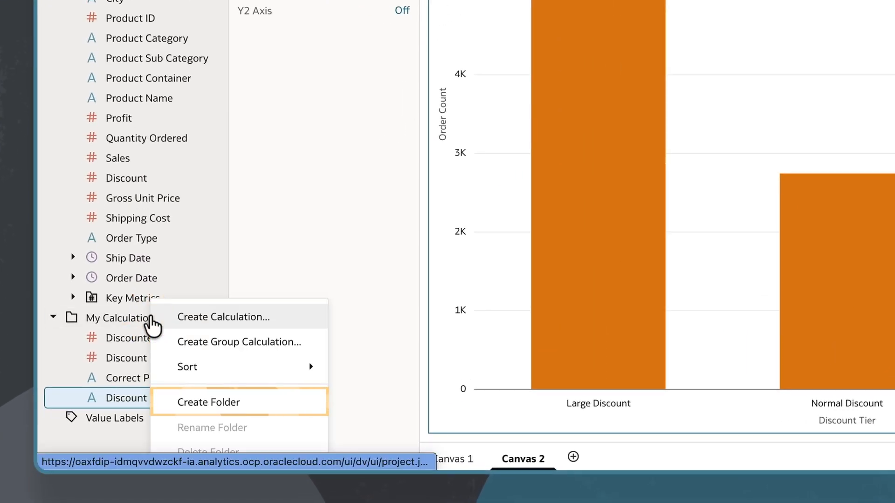
click(198, 393)
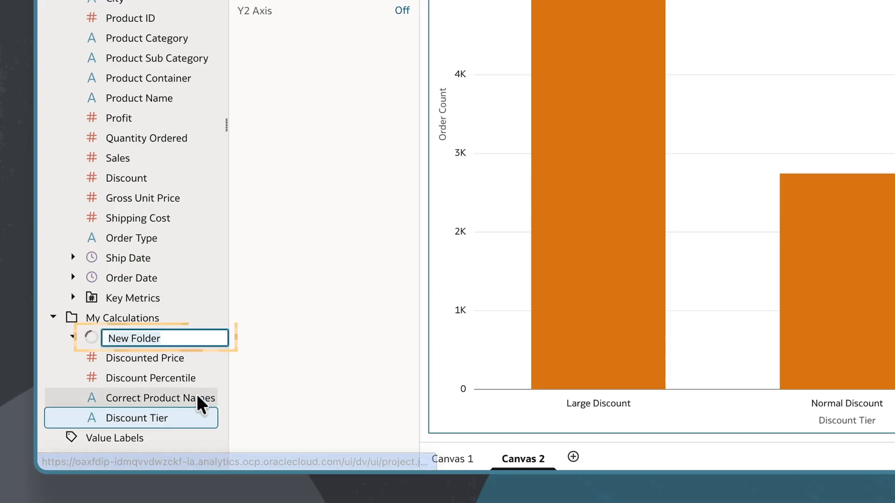
text(Discount Calcs)
key(Return)
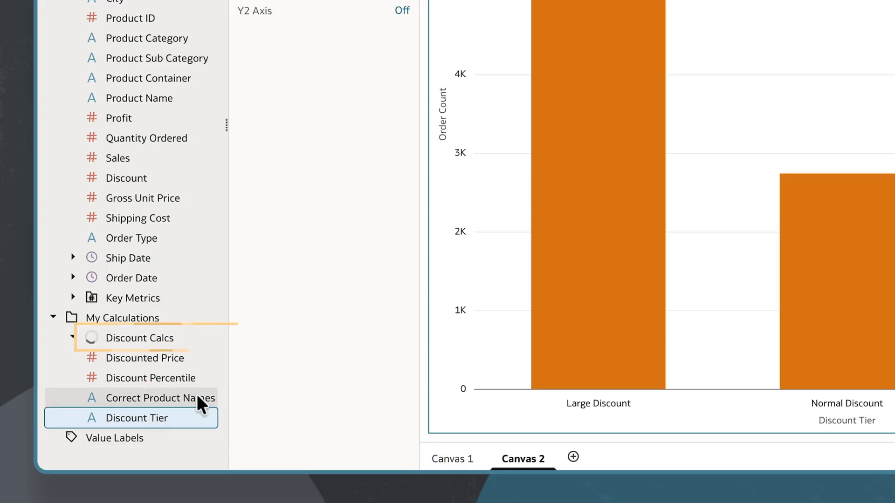
Move the Discounted Price, Discount Percentile and Discount Tier calculations into the Discount Calcs folder
drag(171, 358, 125, 341)
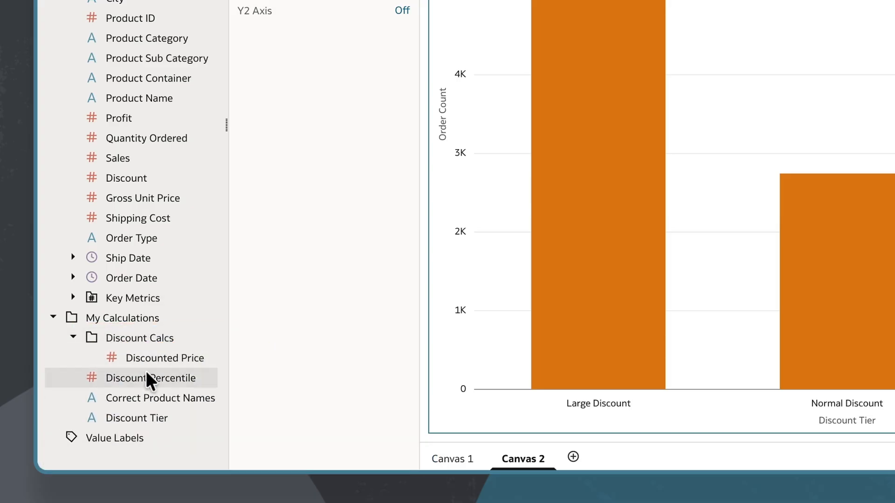
drag(146, 371, 137, 341)
drag(144, 415, 129, 339)
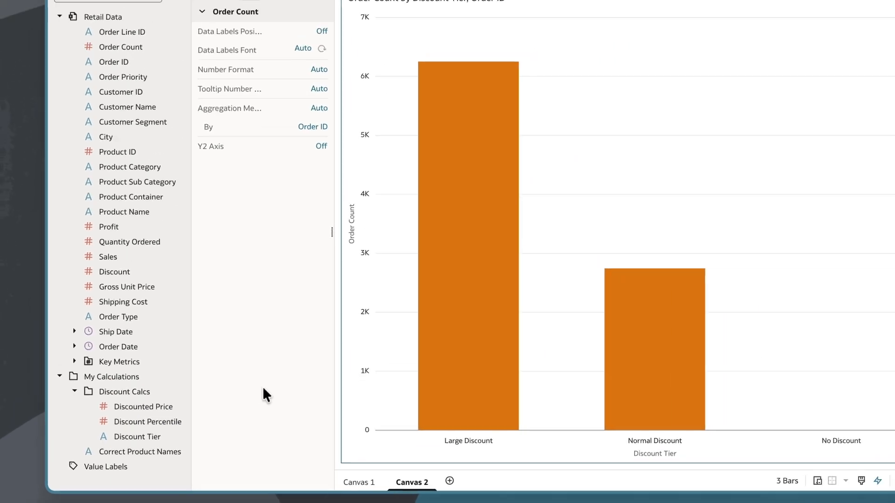